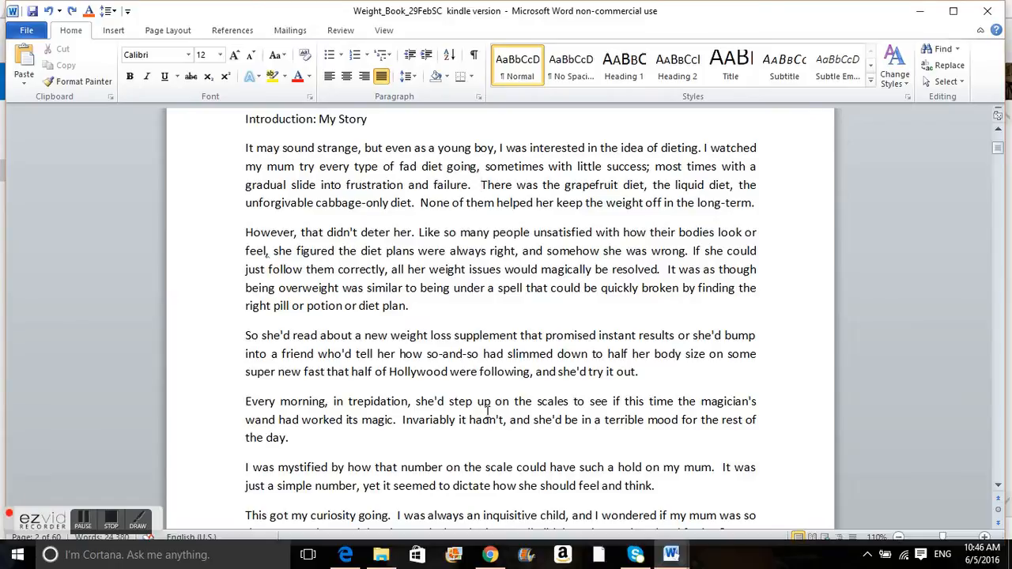
pyautogui.moveTo(473, 184); pyautogui.dragTo(473, 151)
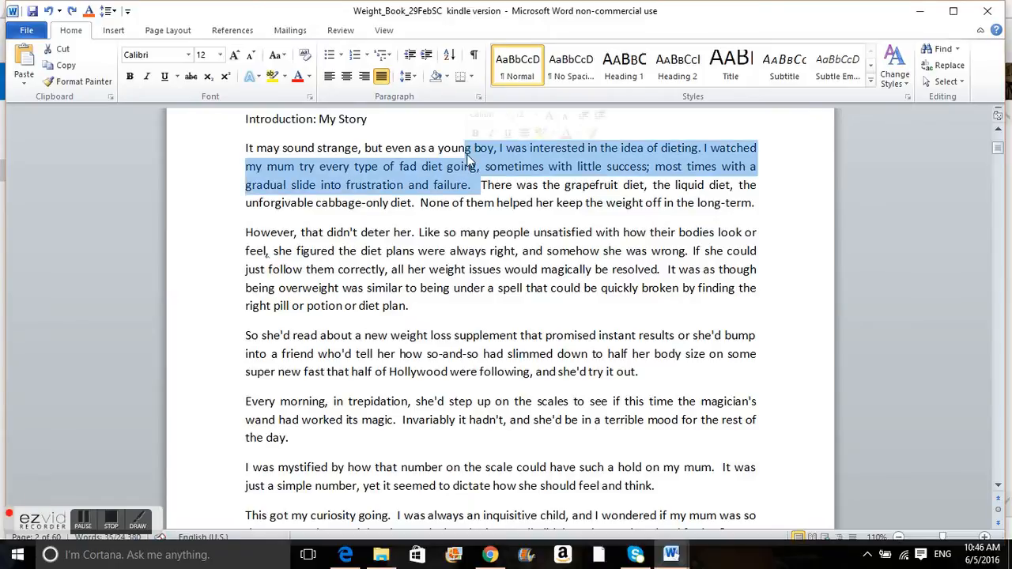
pyautogui.click(453, 150)
pyautogui.press('Down')
pyautogui.press('Down')
pyautogui.press('Down')
pyautogui.press('Down')
pyautogui.press('Down')
pyautogui.press('Down')
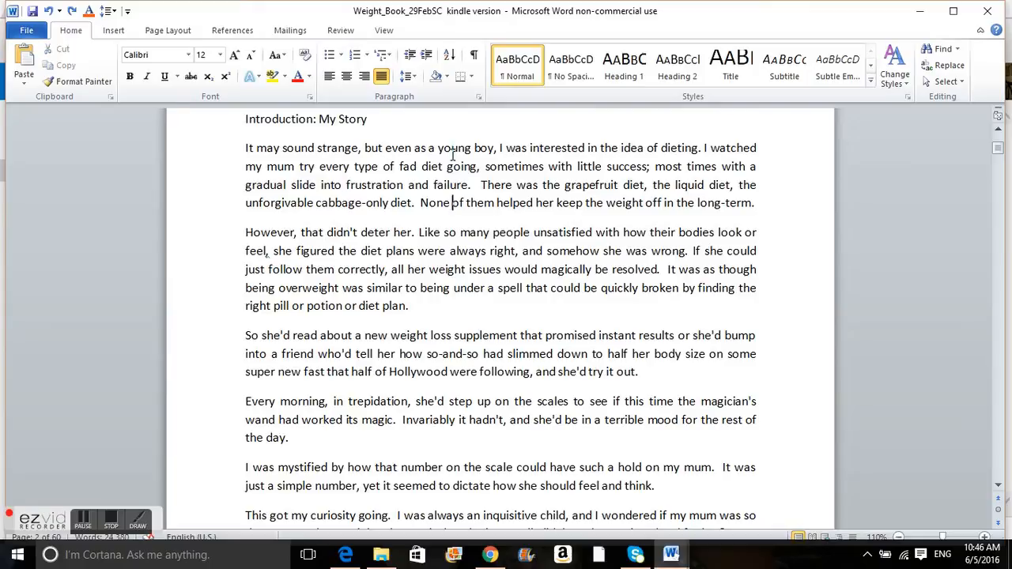
pyautogui.press('Down')
pyautogui.press('Up')
pyautogui.press('Up')
pyautogui.press('Up')
pyautogui.press('Up')
pyautogui.press('Up')
pyautogui.press('Up')
pyautogui.press('Up')
pyautogui.press('Up')
pyautogui.press('Down')
pyautogui.press('Down')
pyautogui.press('Down')
pyautogui.press('Down')
pyautogui.press('Down')
pyautogui.press('Down')
pyautogui.press('Down')
pyautogui.press('Down')
pyautogui.press('Down')
pyautogui.press('Down')
pyautogui.press('Down')
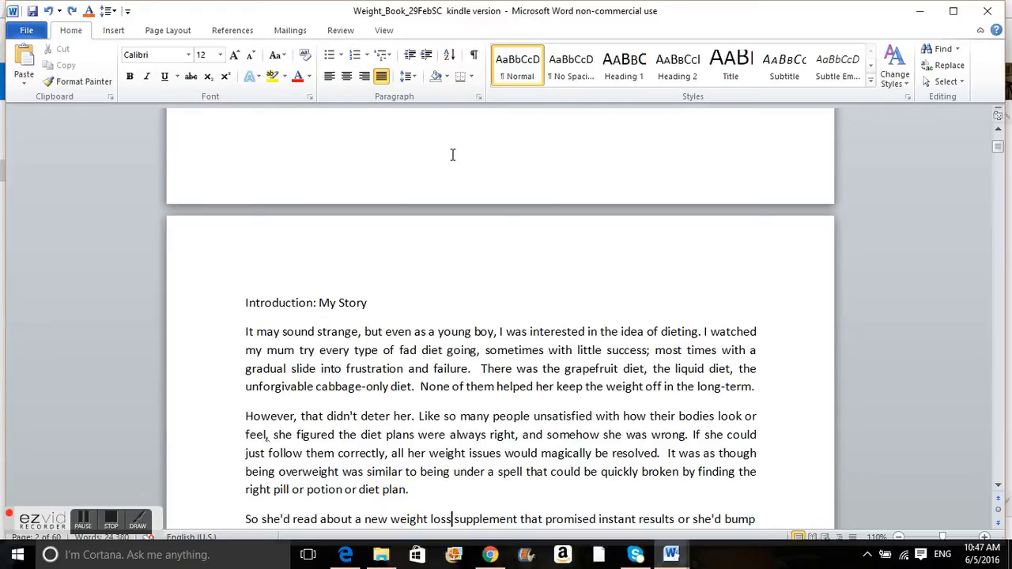
# Step: Show the Navigation Pane beside the document
pyautogui.scroll(-1, 452, 155)
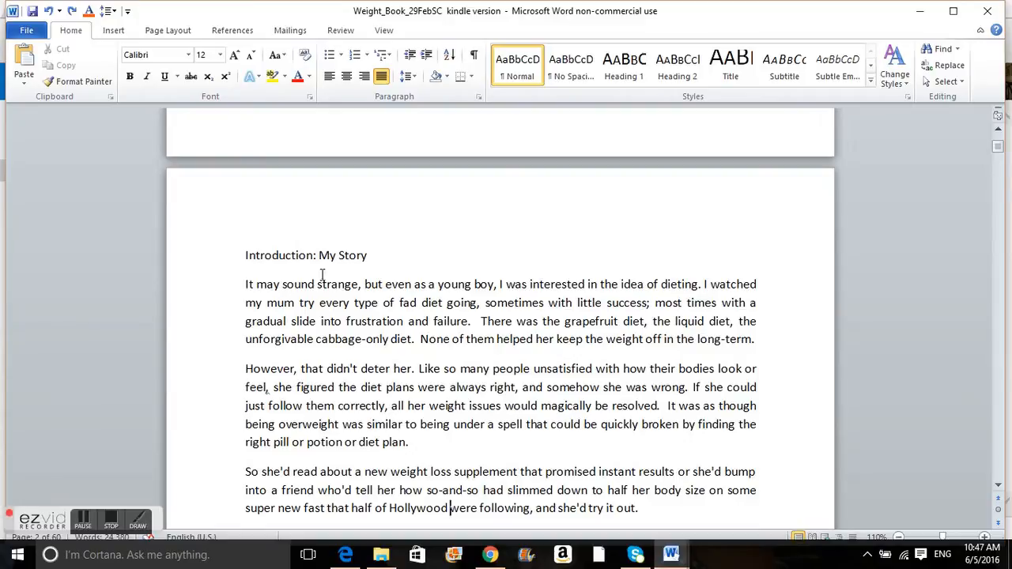
pyautogui.click(385, 32)
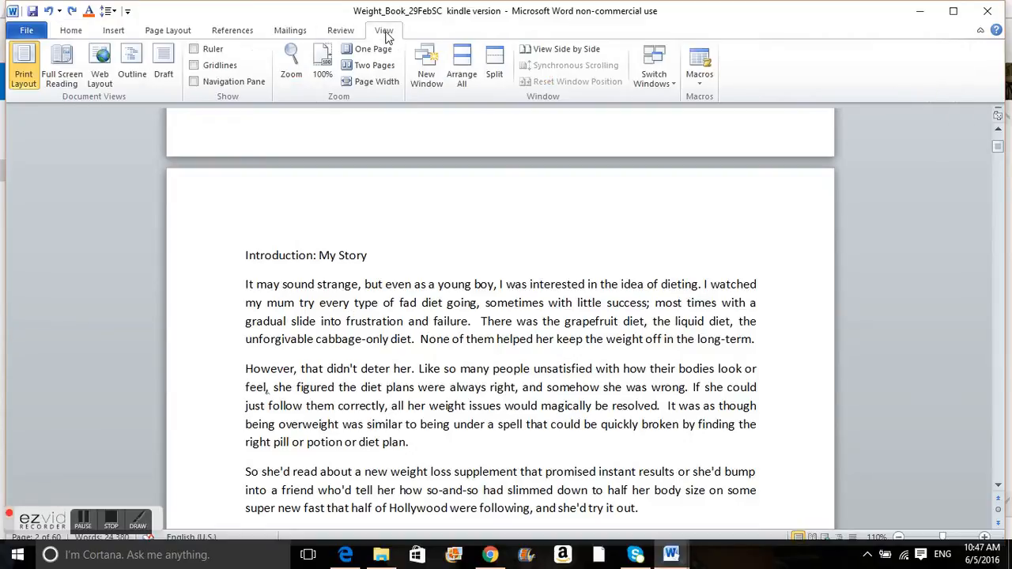
pyautogui.click(227, 83)
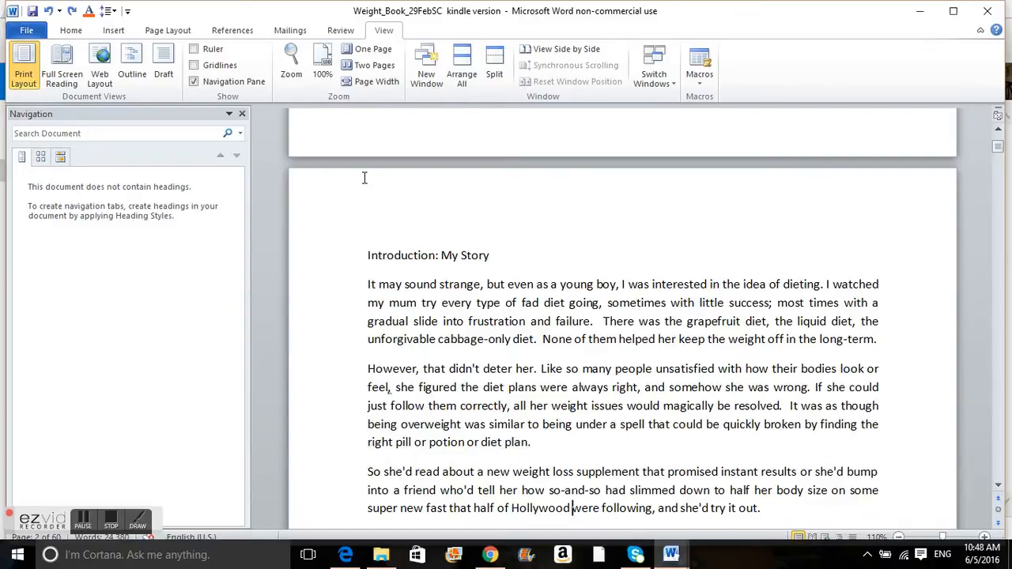
# Step: Apply the Heading 1 style to the "Introduction: My Story" title line
pyautogui.click(70, 30)
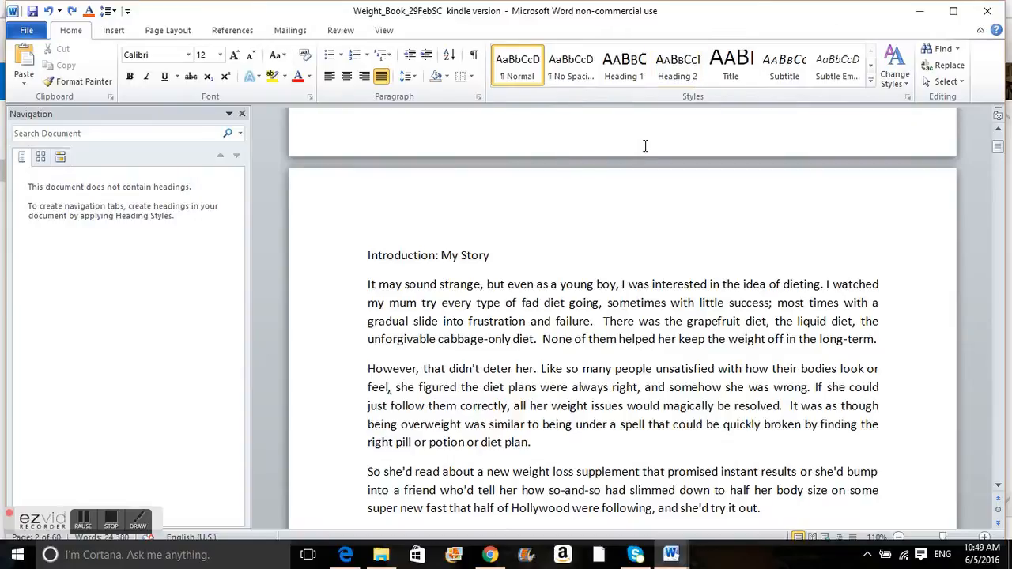
pyautogui.click(340, 265)
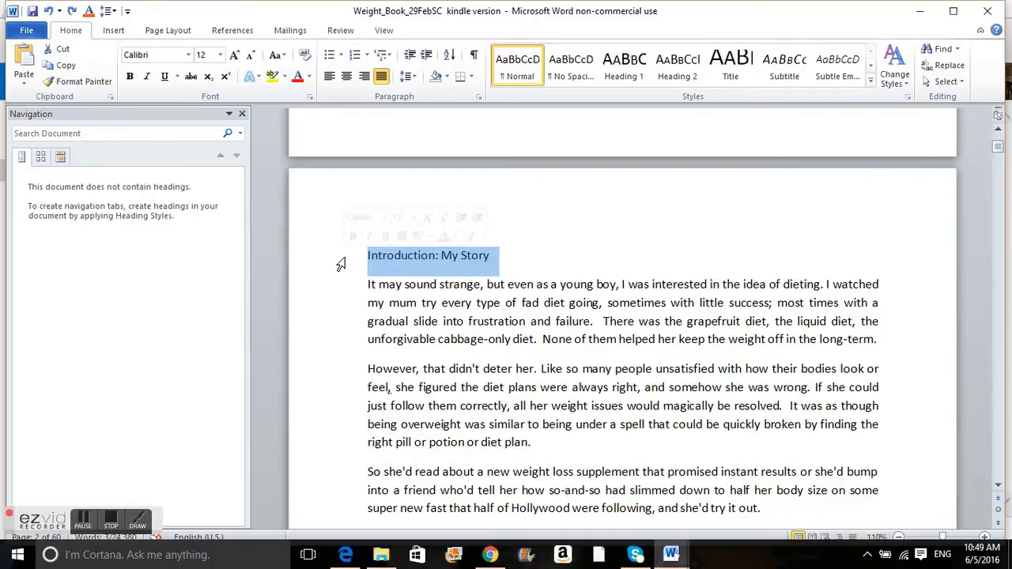
pyautogui.click(394, 267)
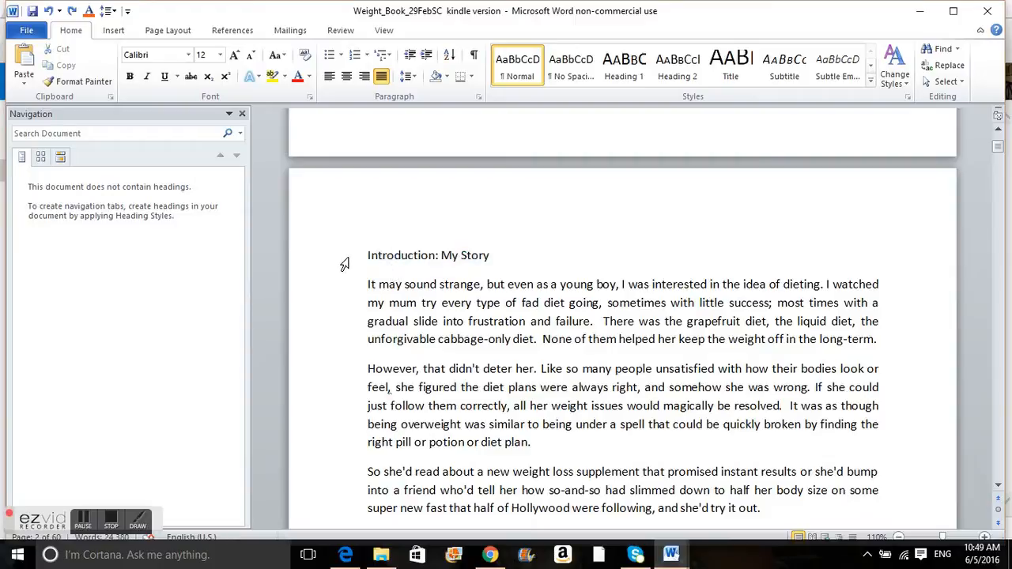
pyautogui.click(344, 264)
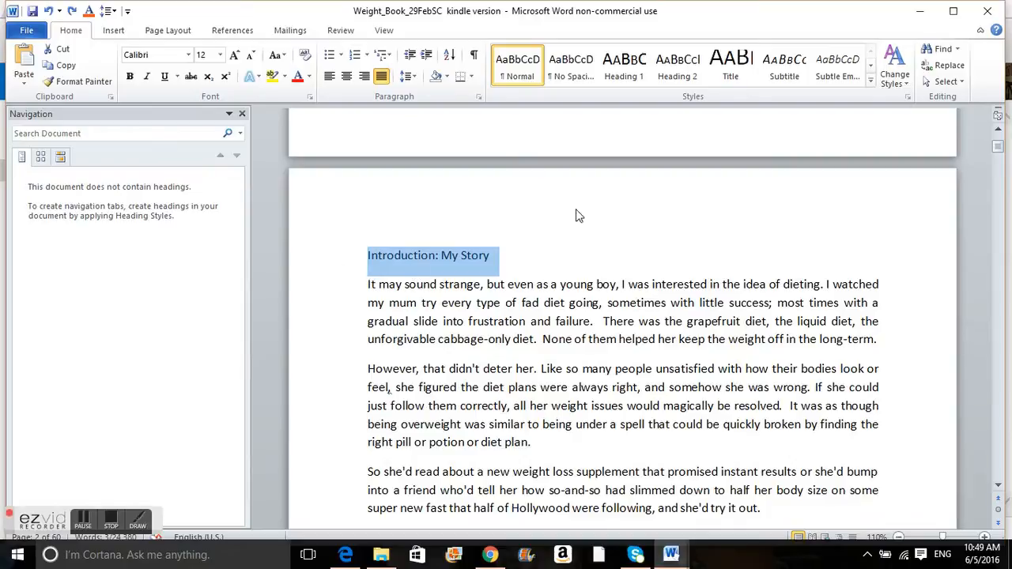
pyautogui.click(632, 73)
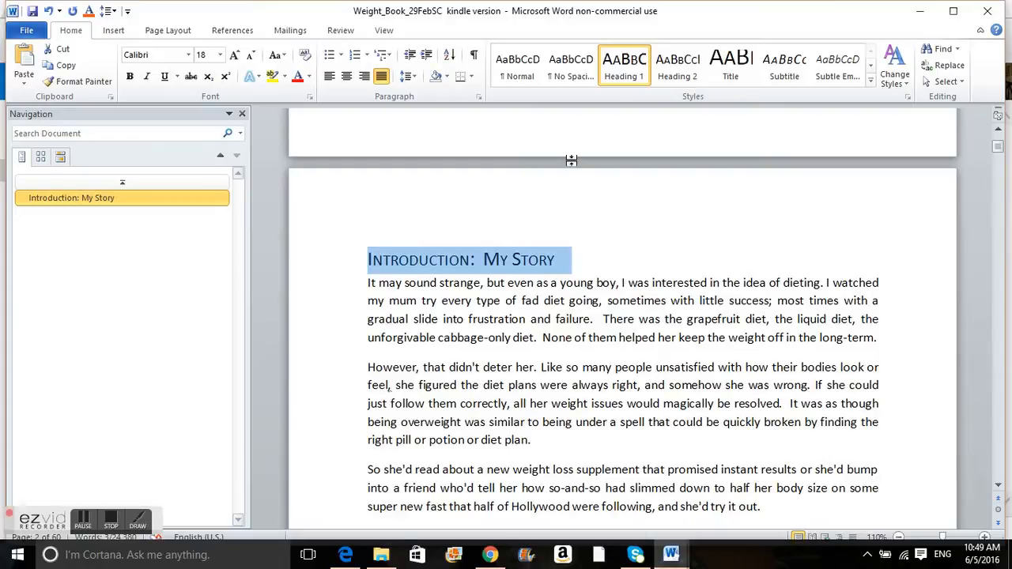
# Step: Modify the Heading 1 style's font so that neither small caps nor all caps is applied
pyautogui.rightClick(622, 81)
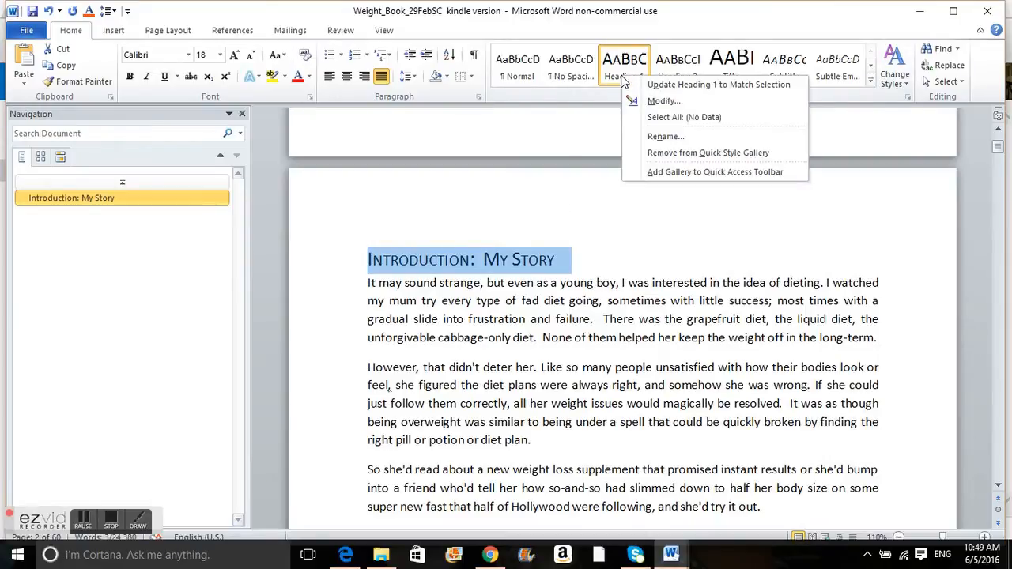
pyautogui.click(661, 103)
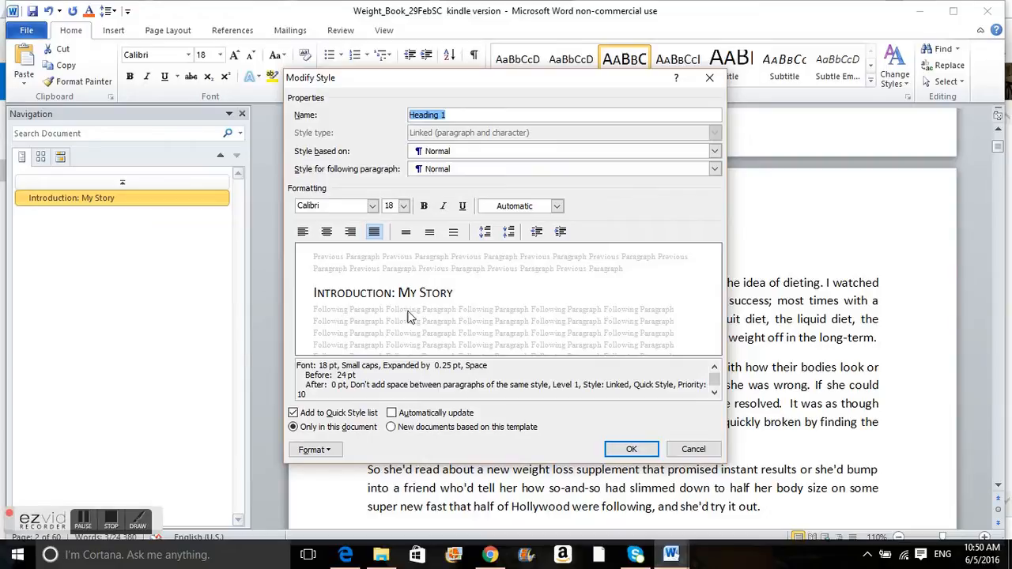
pyautogui.click(314, 449)
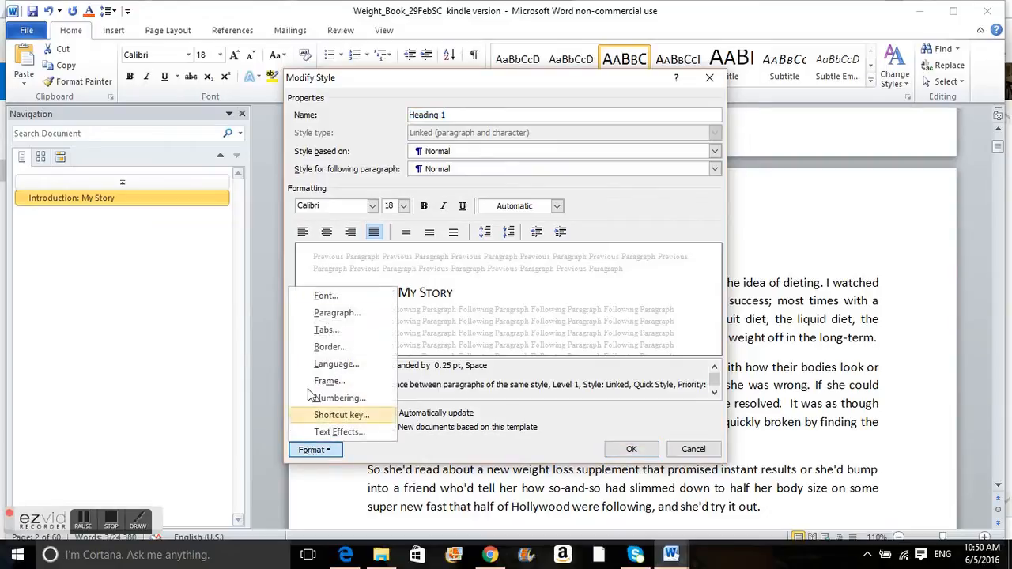
pyautogui.click(328, 298)
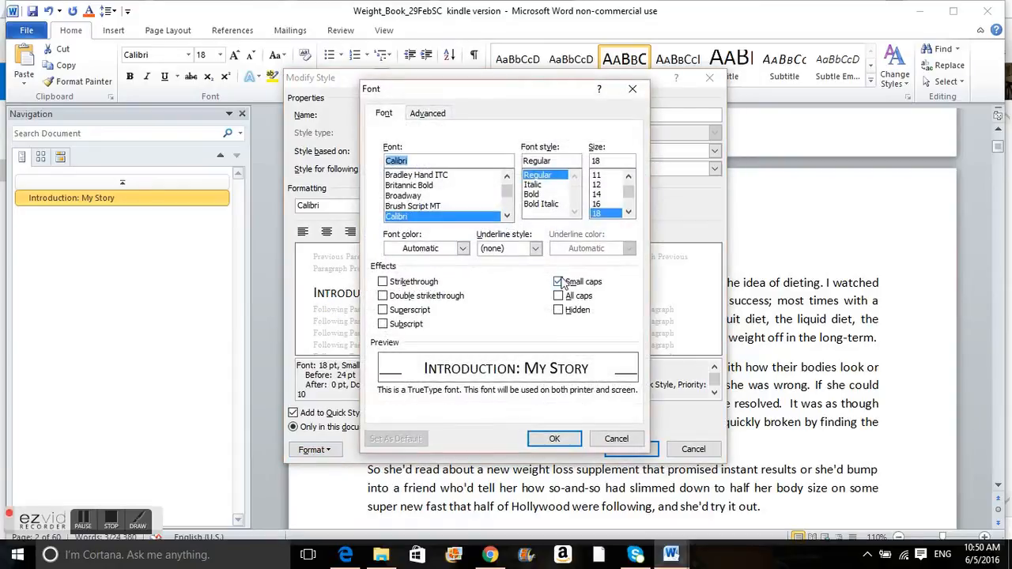
pyautogui.click(559, 295)
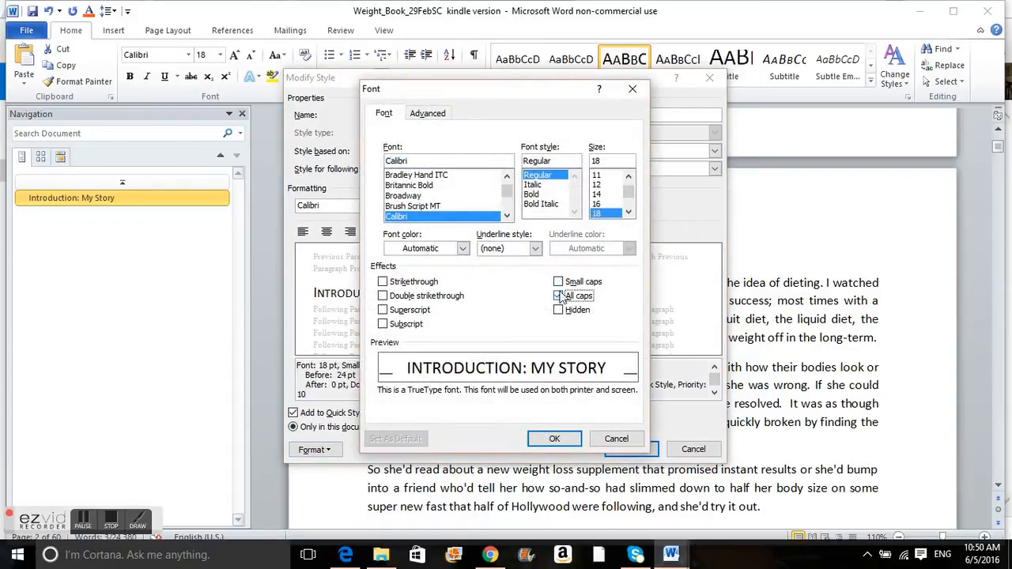
pyautogui.click(558, 283)
pyautogui.click(558, 282)
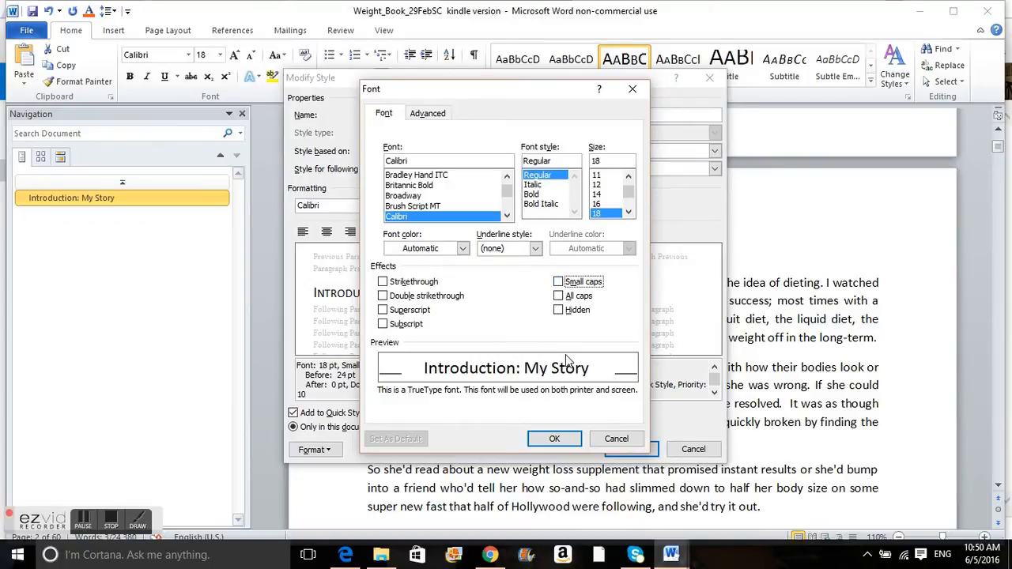
pyautogui.click(553, 439)
# Step: Make the Heading 1 style bold with a font size of 18
pyautogui.click(424, 207)
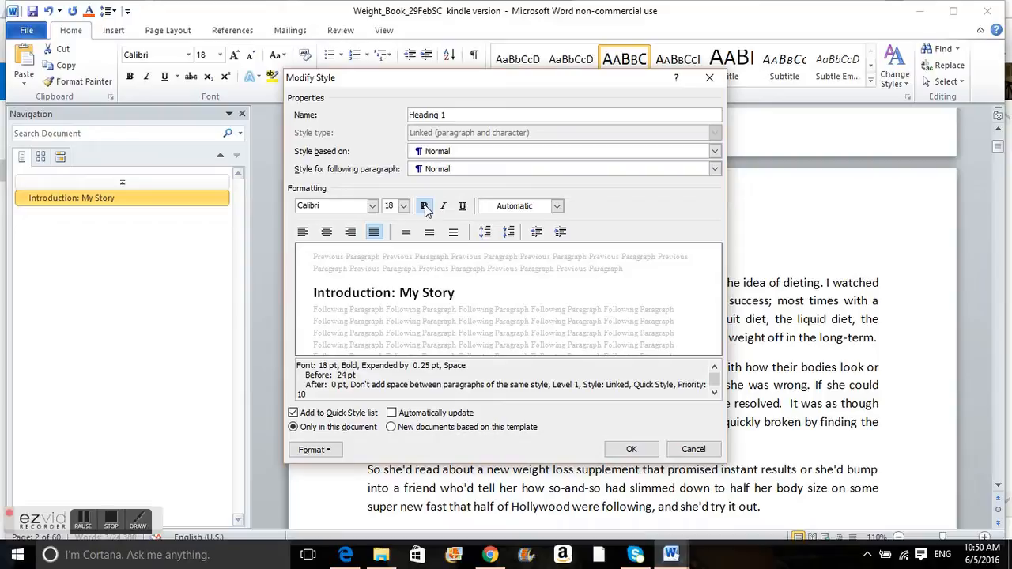
pyautogui.click(403, 207)
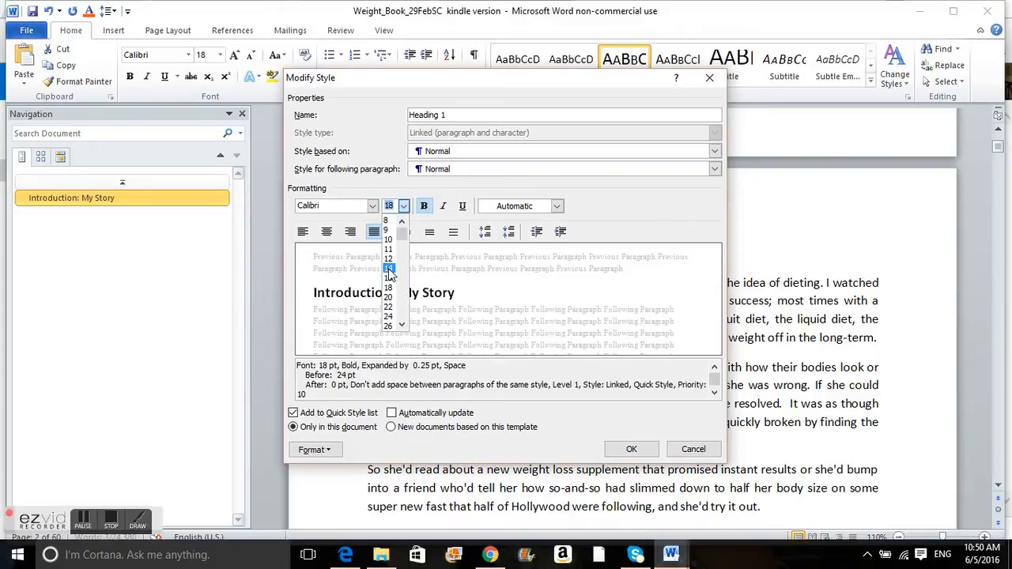
pyautogui.click(388, 306)
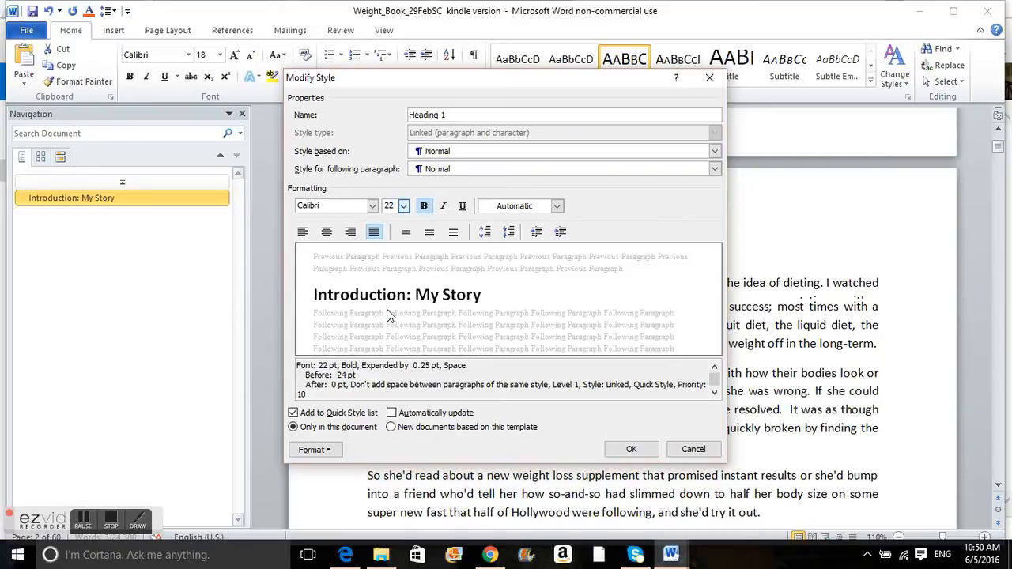
pyautogui.click(403, 207)
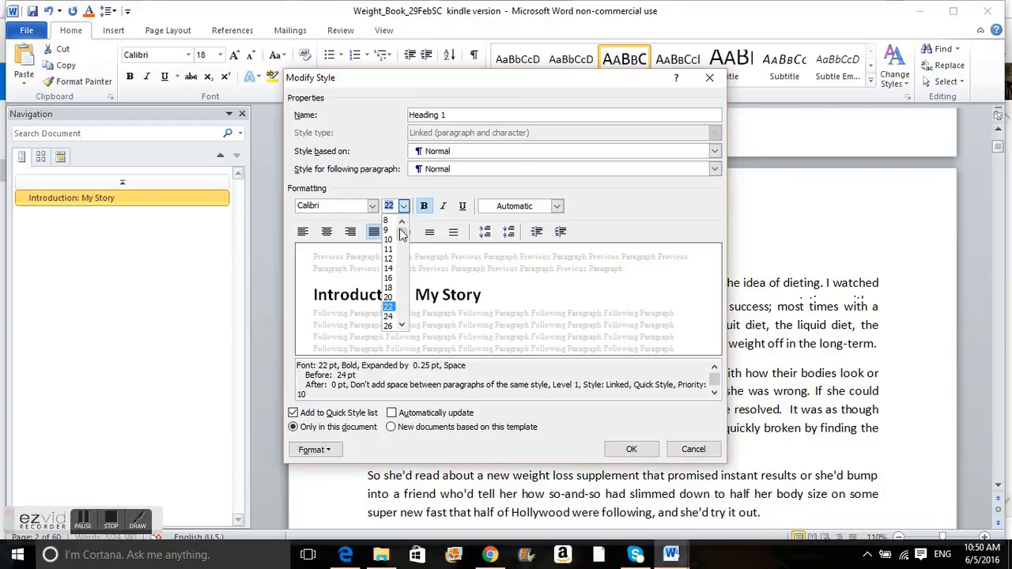
pyautogui.click(389, 288)
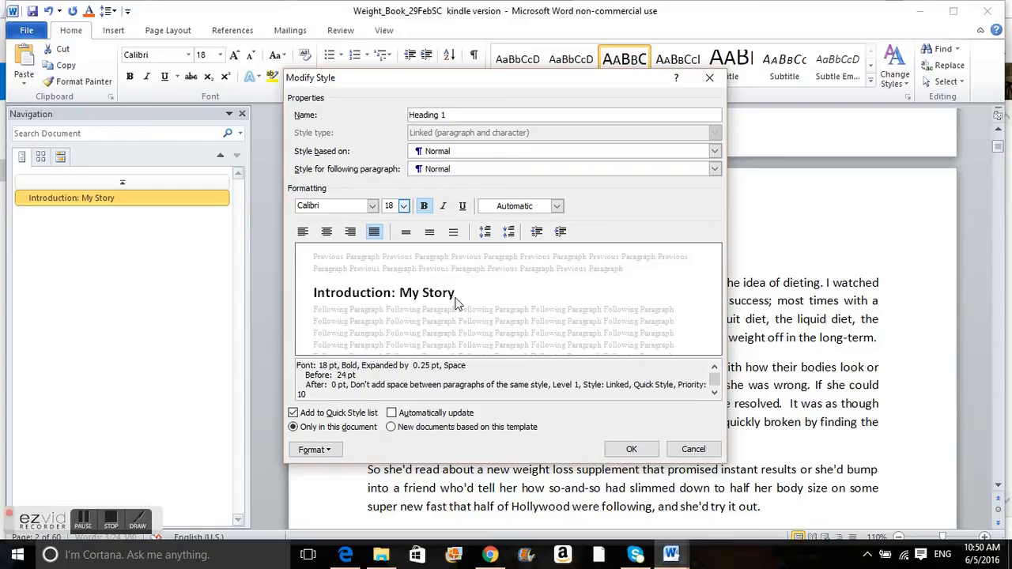
# Step: Set the Heading 1 style's paragraph spacing after to 15 pt and save the style changes
pyautogui.click(310, 453)
pyautogui.click(341, 314)
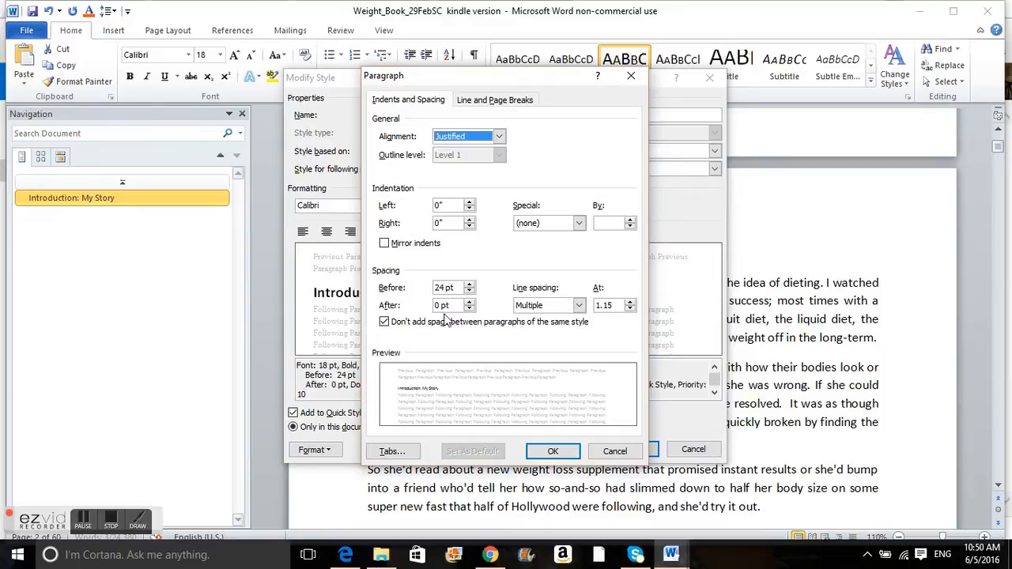
pyautogui.click(469, 303)
pyautogui.click(470, 303)
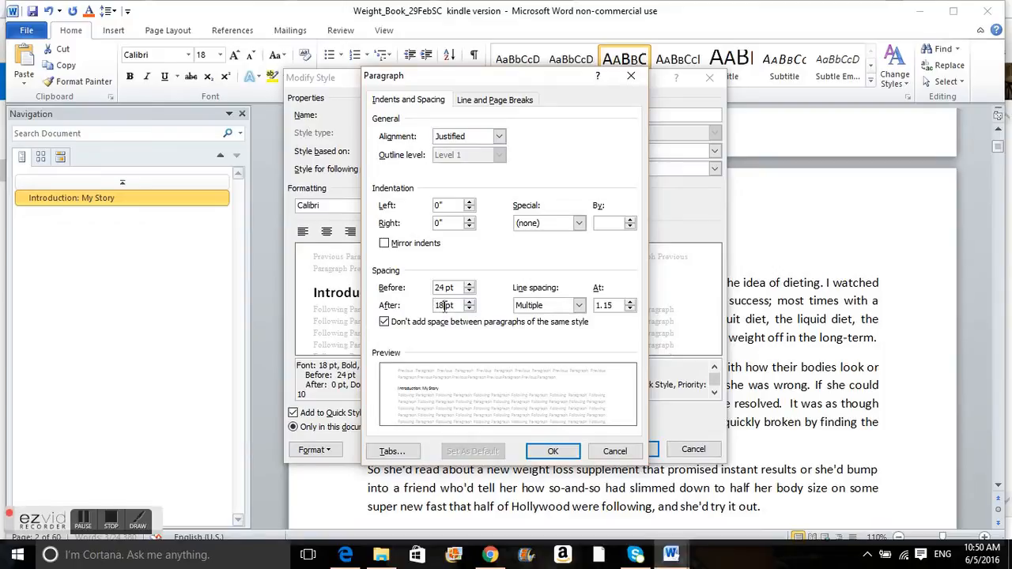
pyautogui.click(445, 305)
pyautogui.press('BackSpace')
pyautogui.write('5')
pyautogui.press('BackSpace')
pyautogui.write('0')
pyautogui.press('BackSpace')
pyautogui.write('5')
pyautogui.click(552, 451)
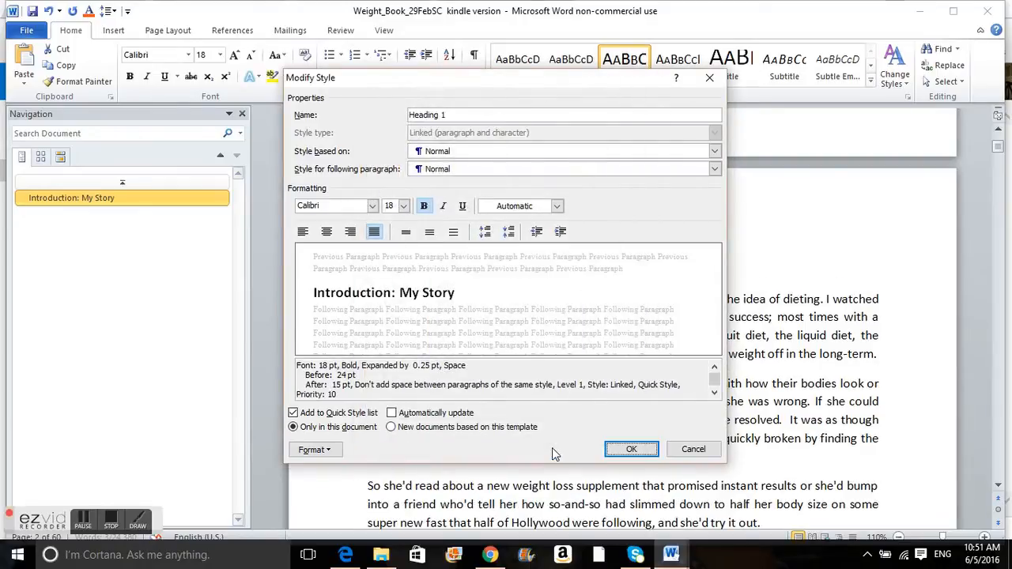
pyautogui.click(640, 450)
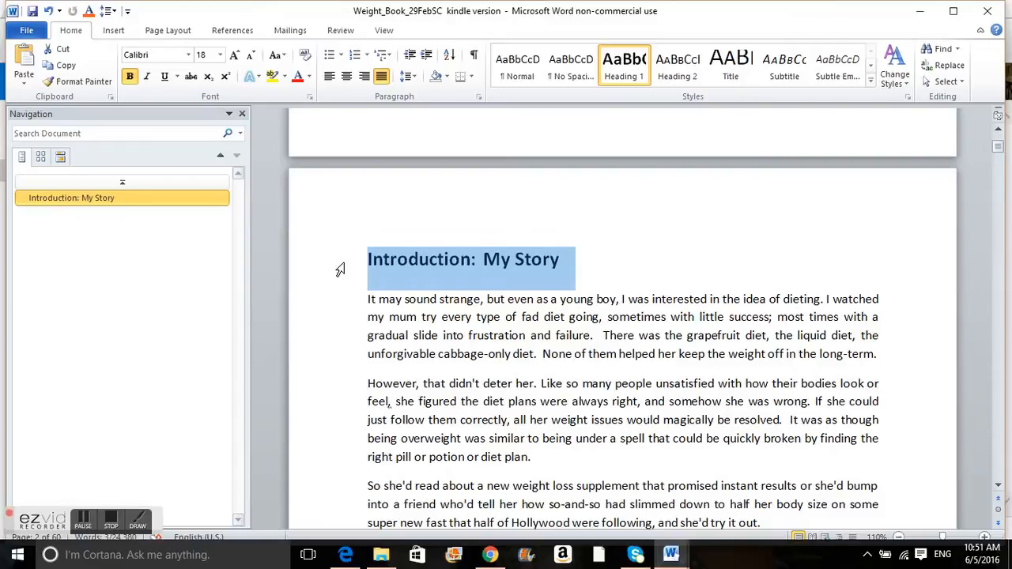
# Step: Update the Heading 1 style to match the formatting of the "Introduction: My Story" title
pyautogui.click(405, 332)
pyautogui.click(340, 267)
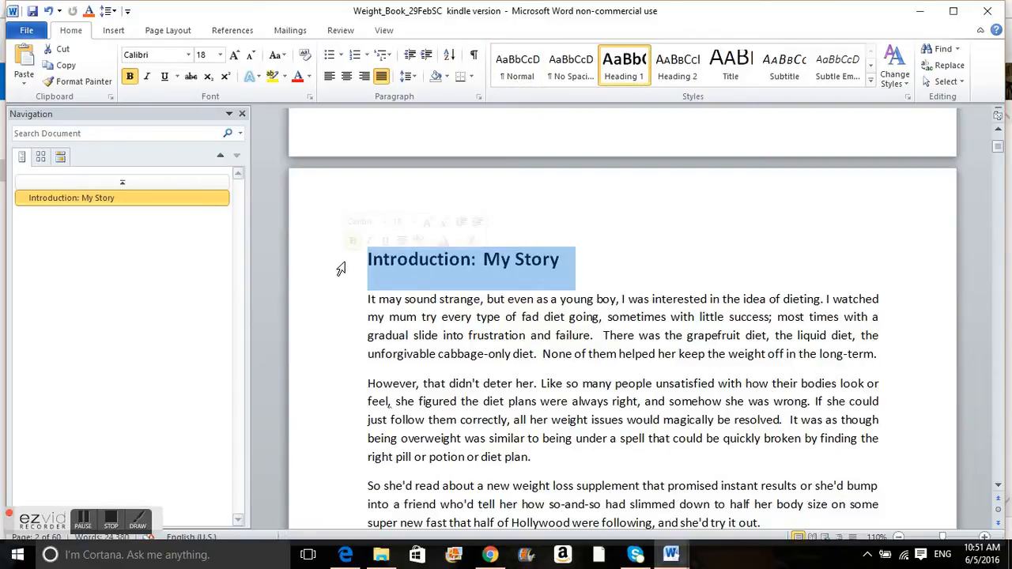
pyautogui.rightClick(626, 77)
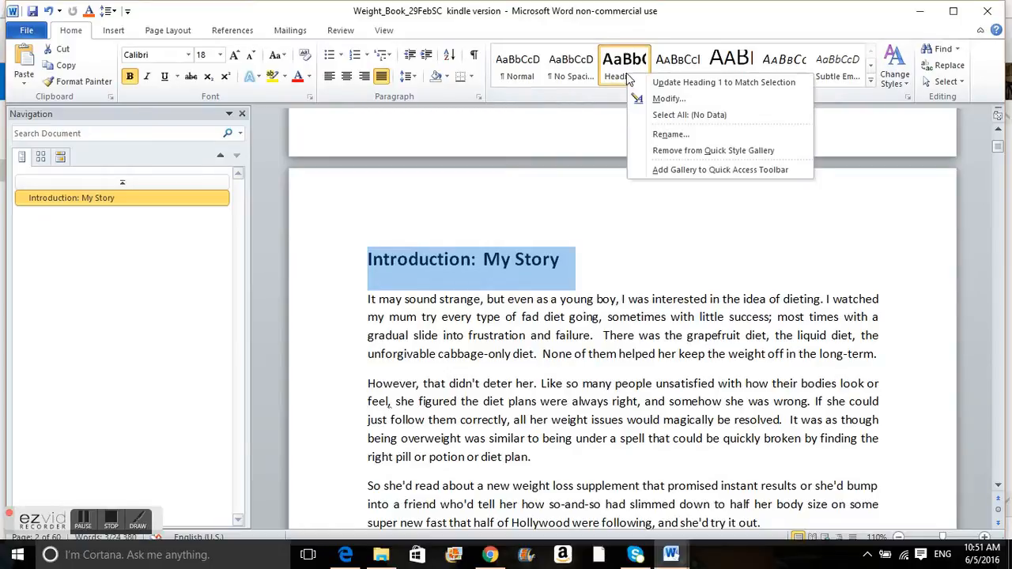
pyautogui.click(673, 83)
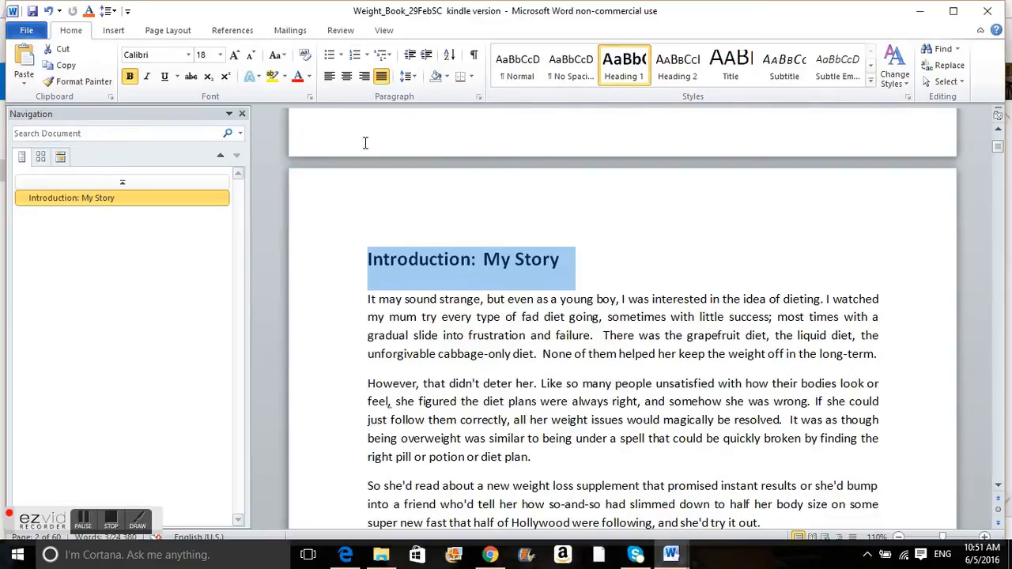
pyautogui.click(625, 299)
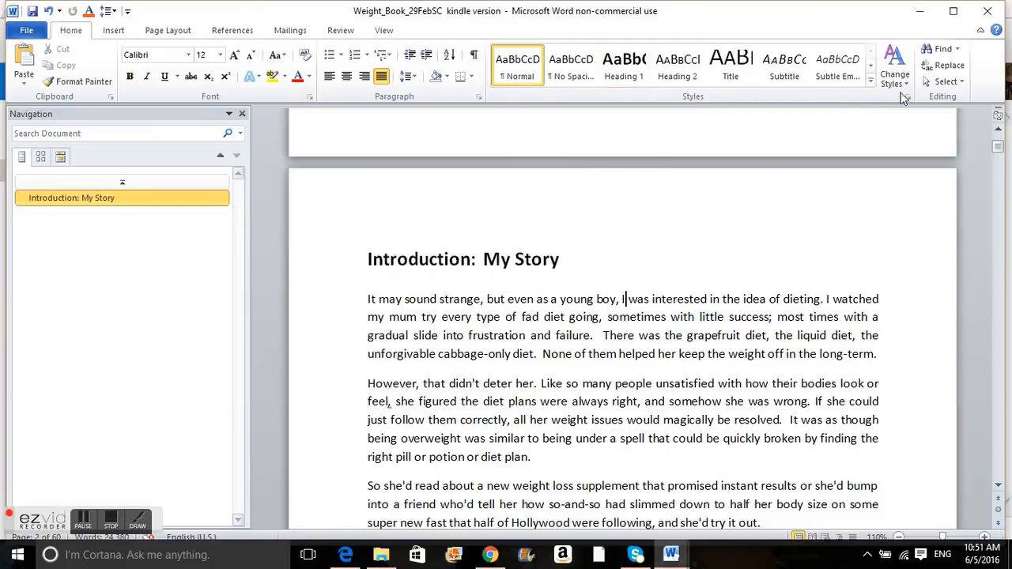
# Step: Search the document for "chapter" to locate the chapter titles
pyautogui.click(941, 48)
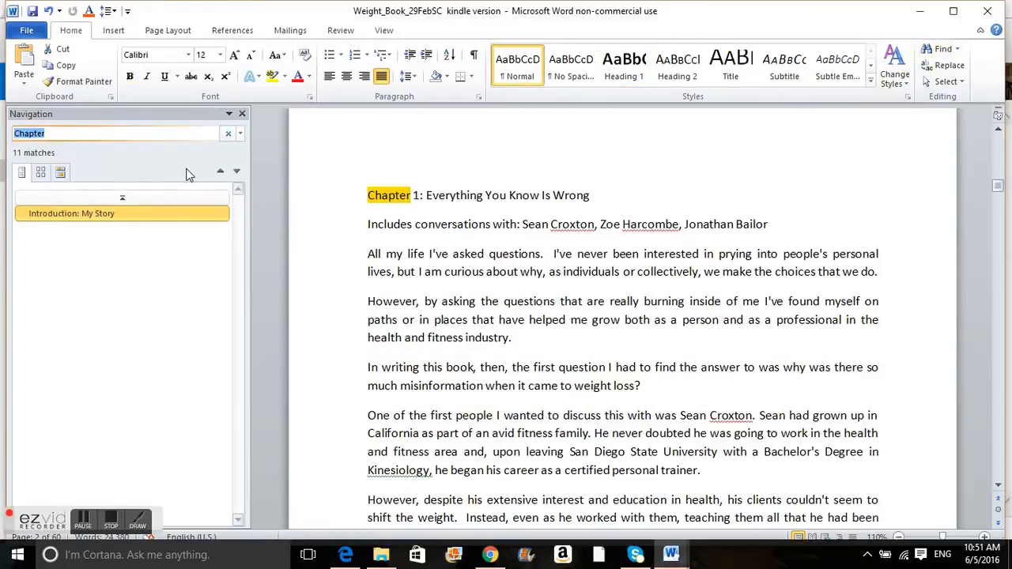
pyautogui.click(89, 134)
pyautogui.press('BackSpace')
pyautogui.press('BackSpace')
pyautogui.press('BackSpace')
pyautogui.press('BackSpace')
pyautogui.press('BackSpace')
pyautogui.press('BackSpace')
pyautogui.press('BackSpace')
pyautogui.write('chapter')
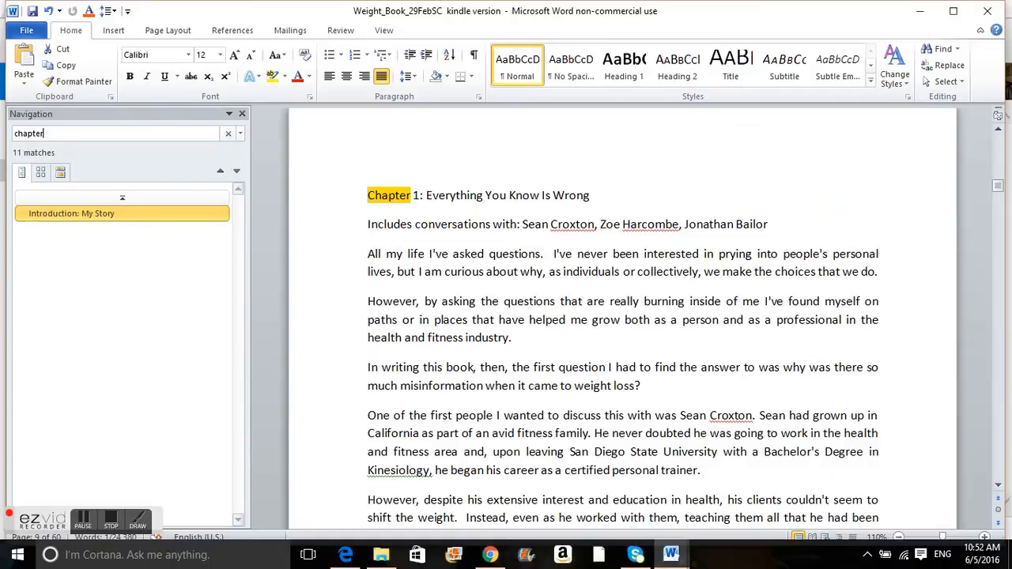
# Step: Apply the Heading 1 style to the title "Chapter 1: Everything You Know Is Wrong"
pyautogui.click(401, 224)
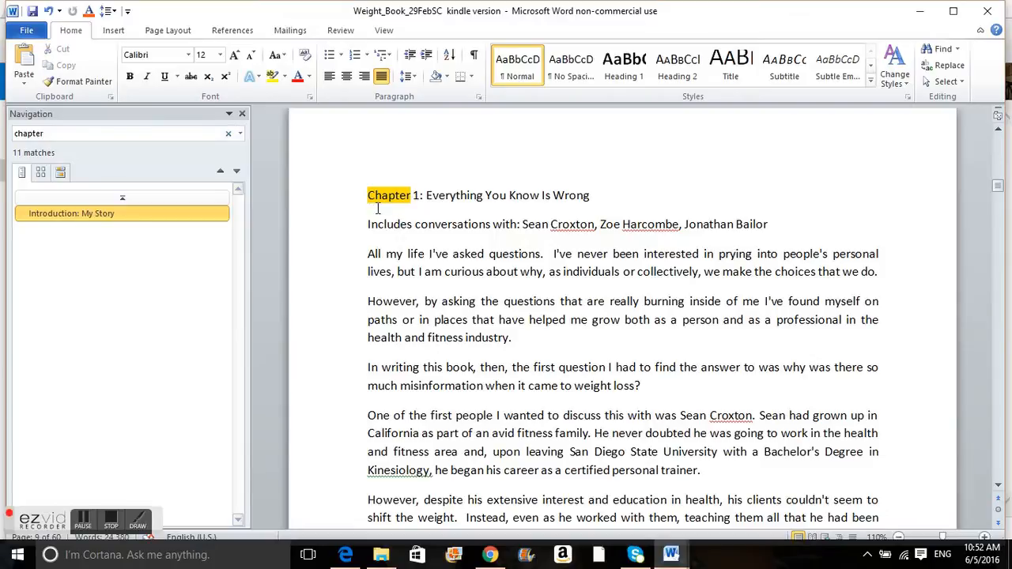
pyautogui.click(320, 205)
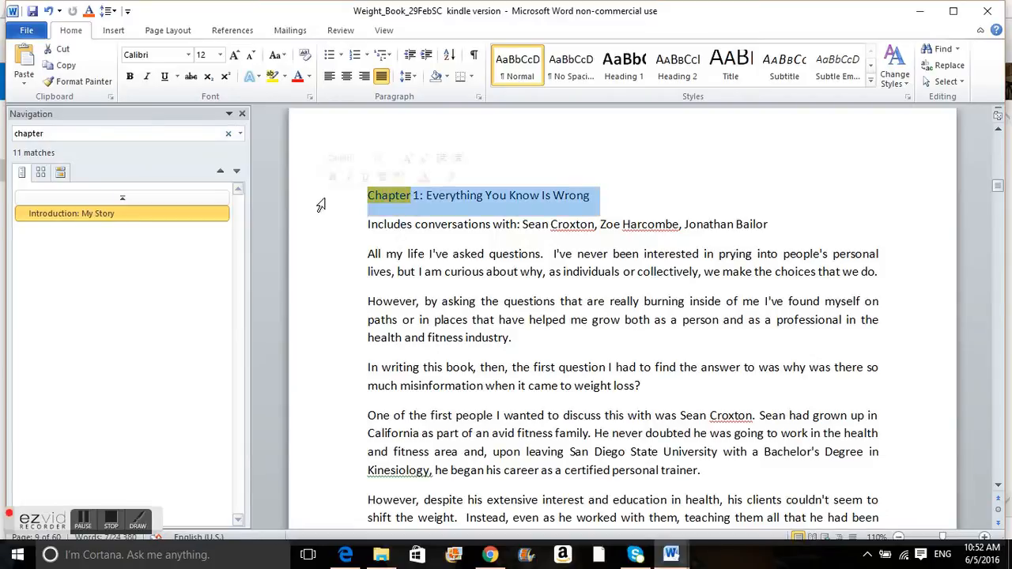
pyautogui.click(624, 79)
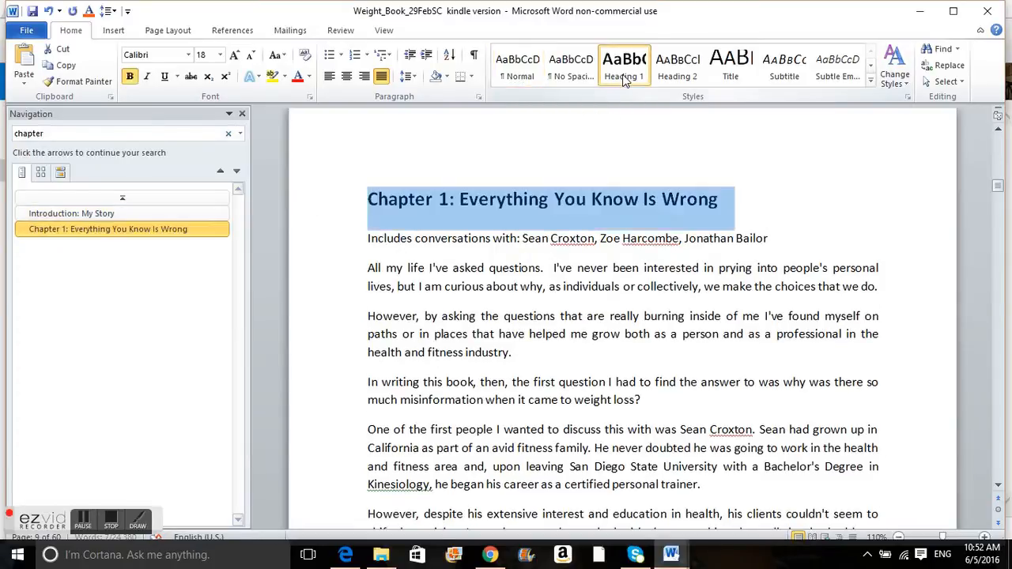
# Step: Check the Heading 1 formatting of the Chapter 1 title and jump between the Introduction and Chapter 1 headings to test their navigation links
pyautogui.click(410, 222)
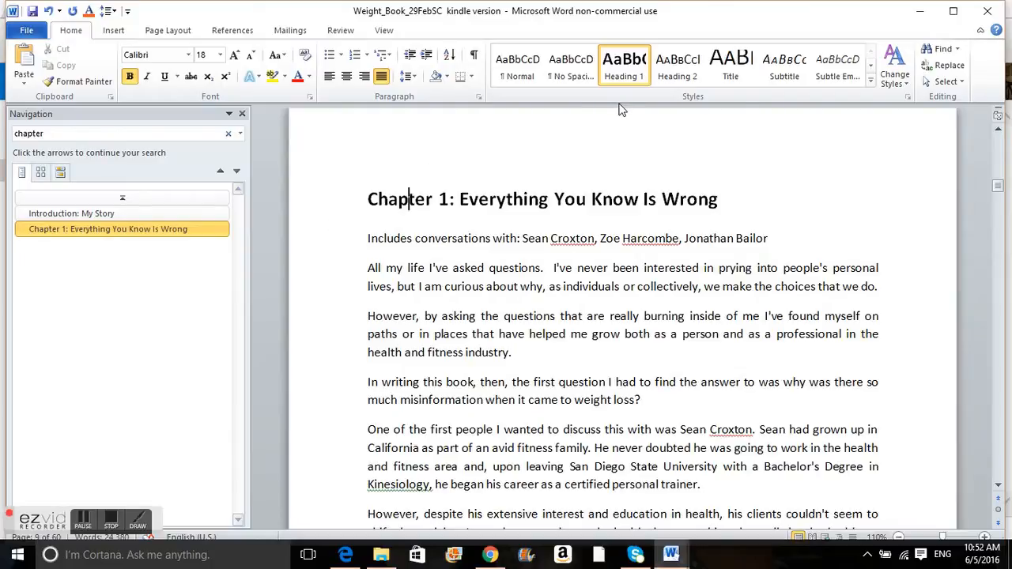
pyautogui.click(337, 202)
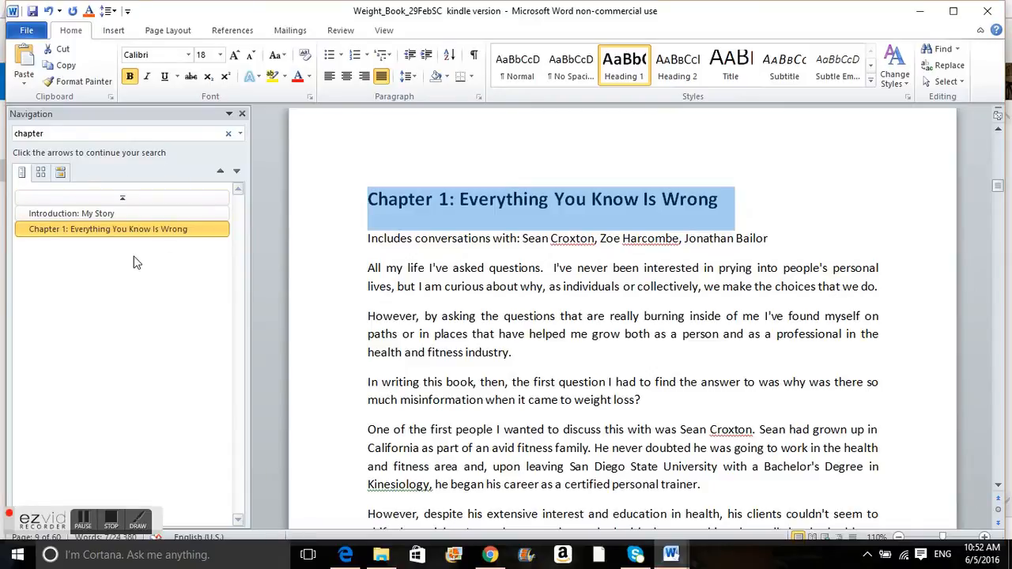
pyautogui.click(331, 236)
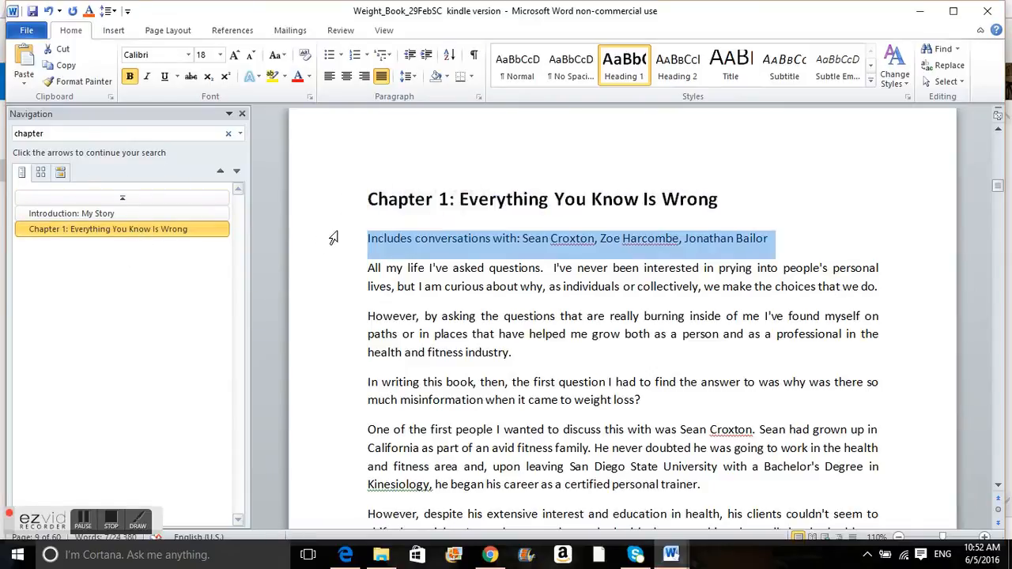
pyautogui.click(84, 213)
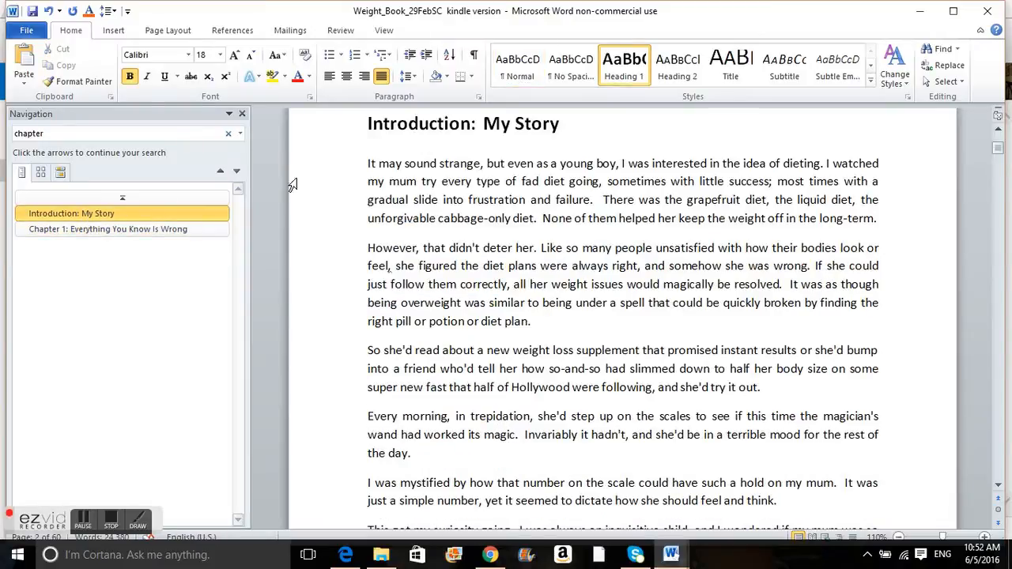
pyautogui.click(89, 230)
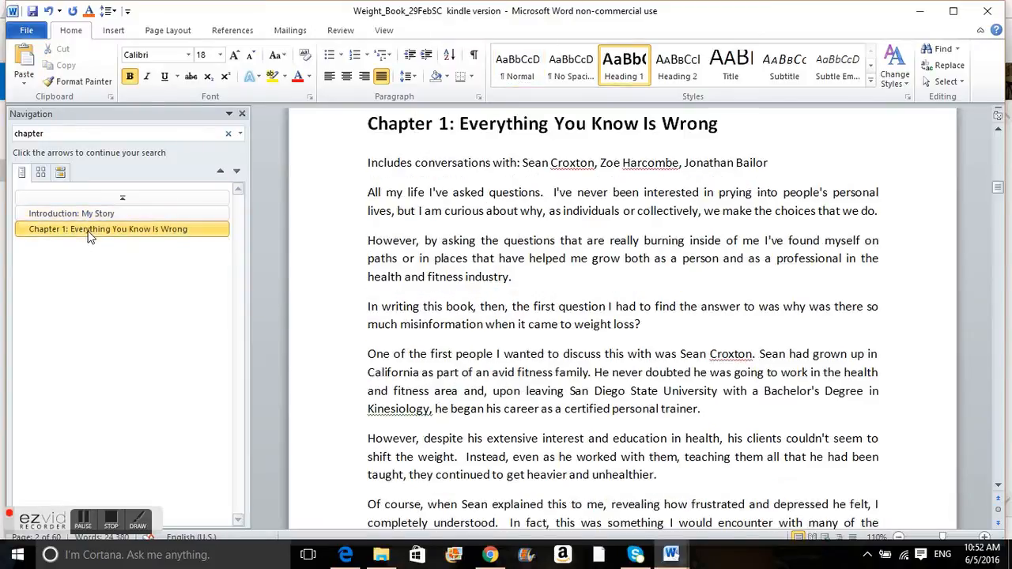
pyautogui.click(128, 215)
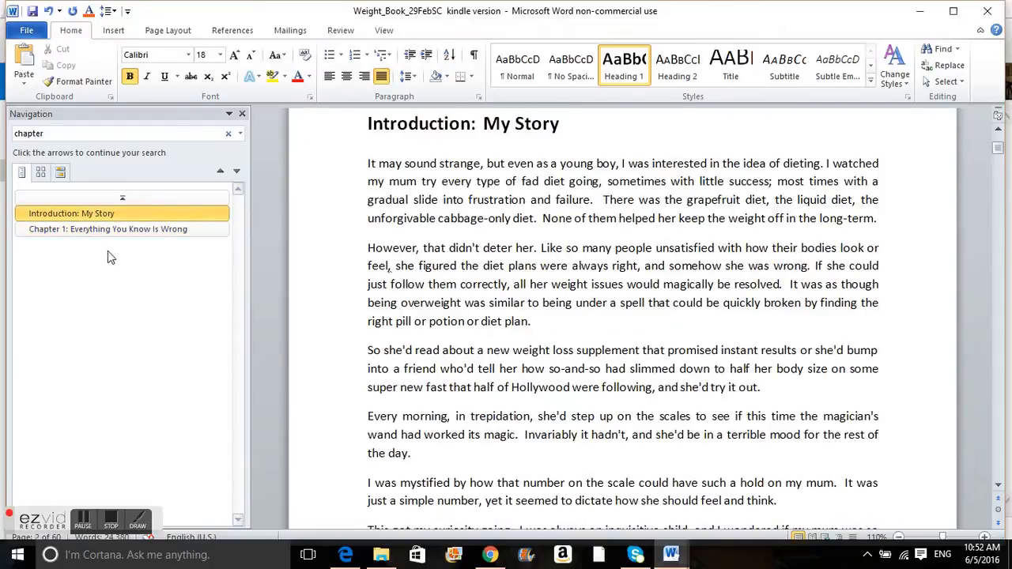
pyautogui.click(127, 230)
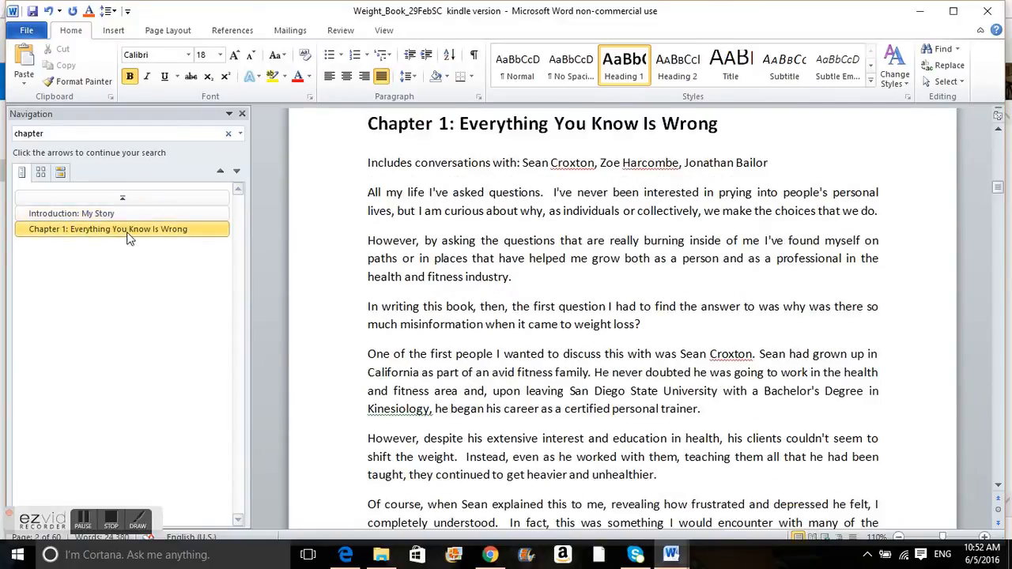
pyautogui.click(84, 519)
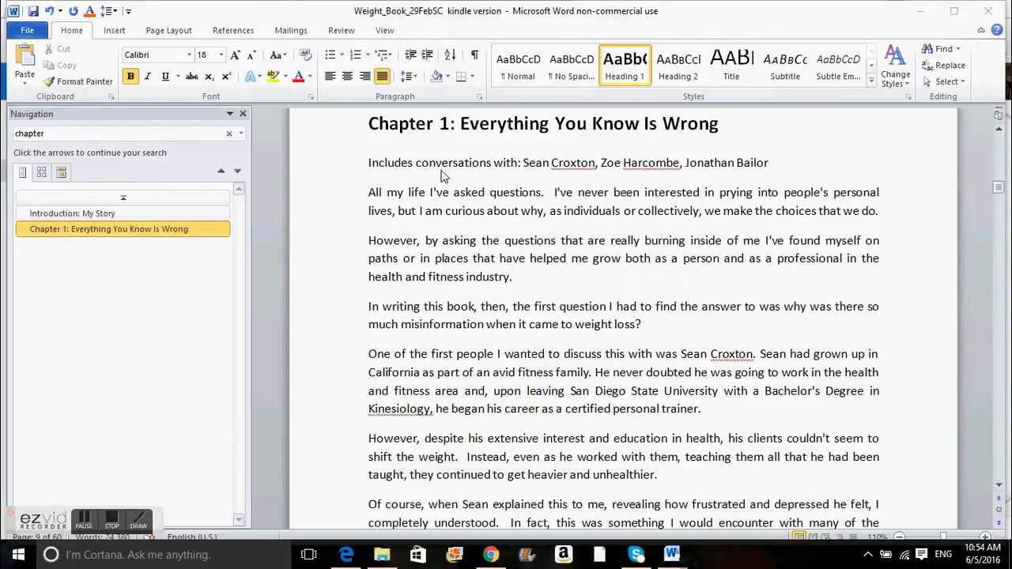
# Step: Search the document for "chapter" again and list all matches as browsable search results
pyautogui.click(69, 133)
pyautogui.click(69, 133)
pyautogui.click(69, 133)
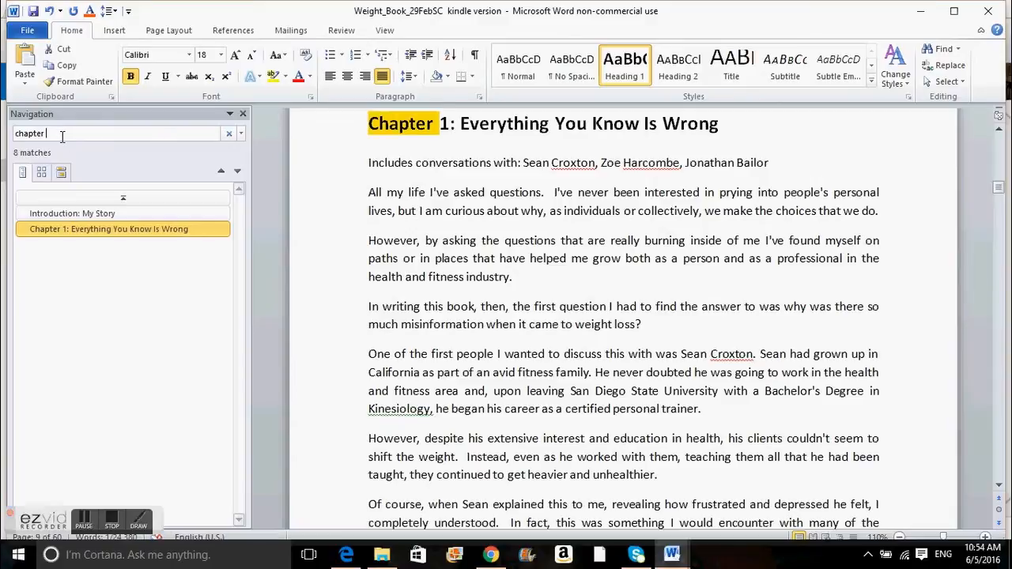
pyautogui.press('BackSpace')
pyautogui.click(939, 53)
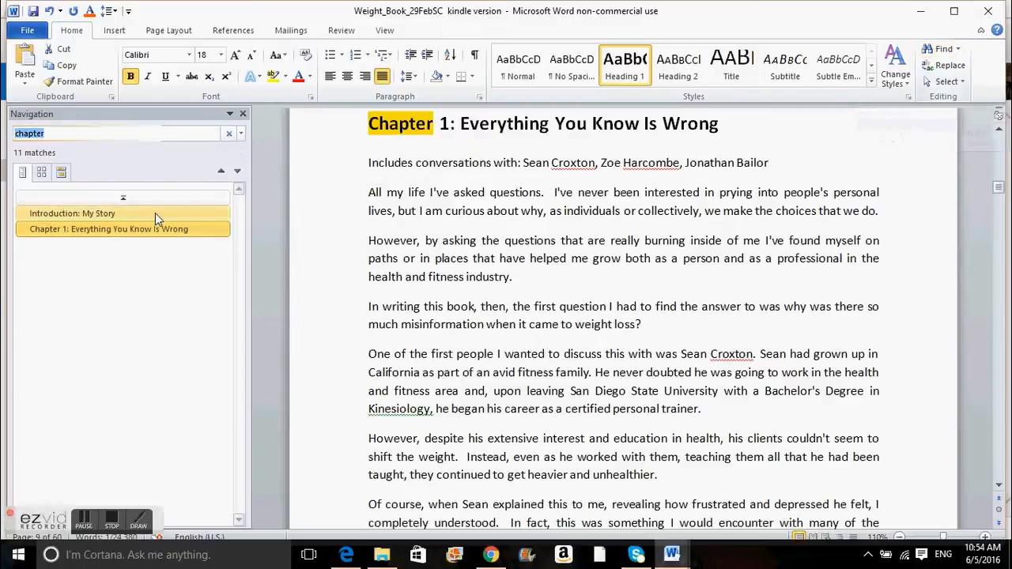
pyautogui.click(56, 136)
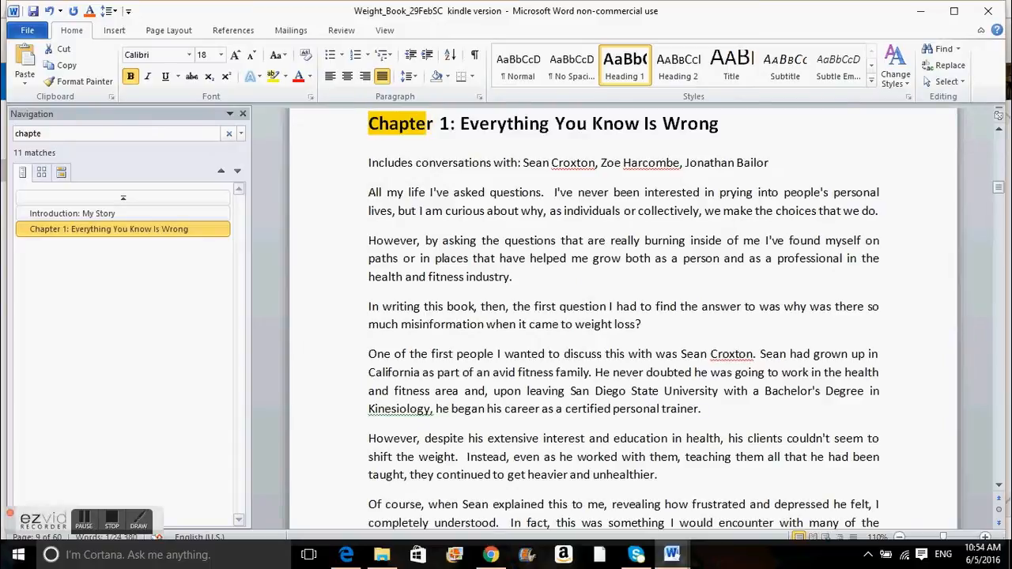
pyautogui.press('BackSpace')
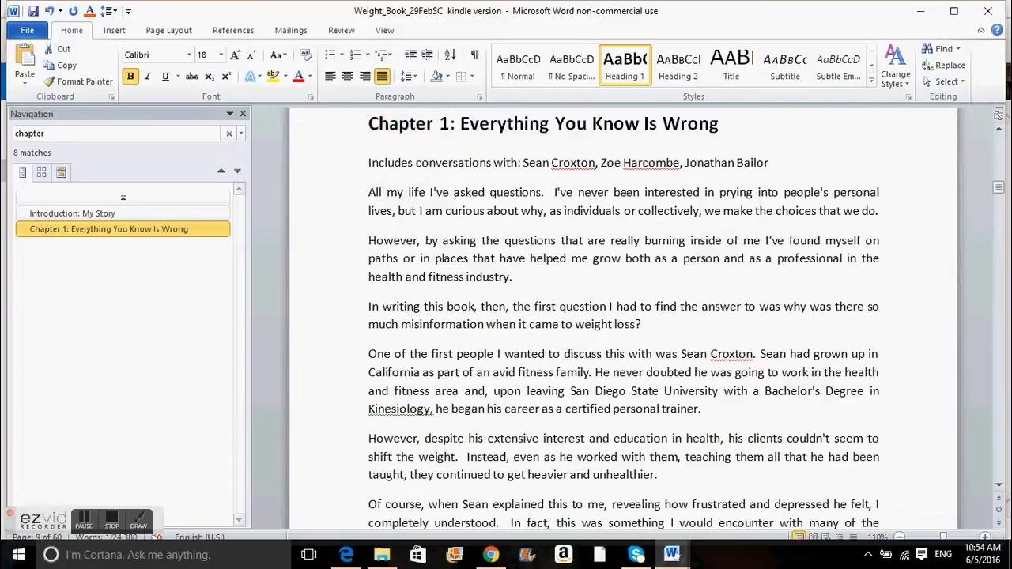
pyautogui.press('Return')
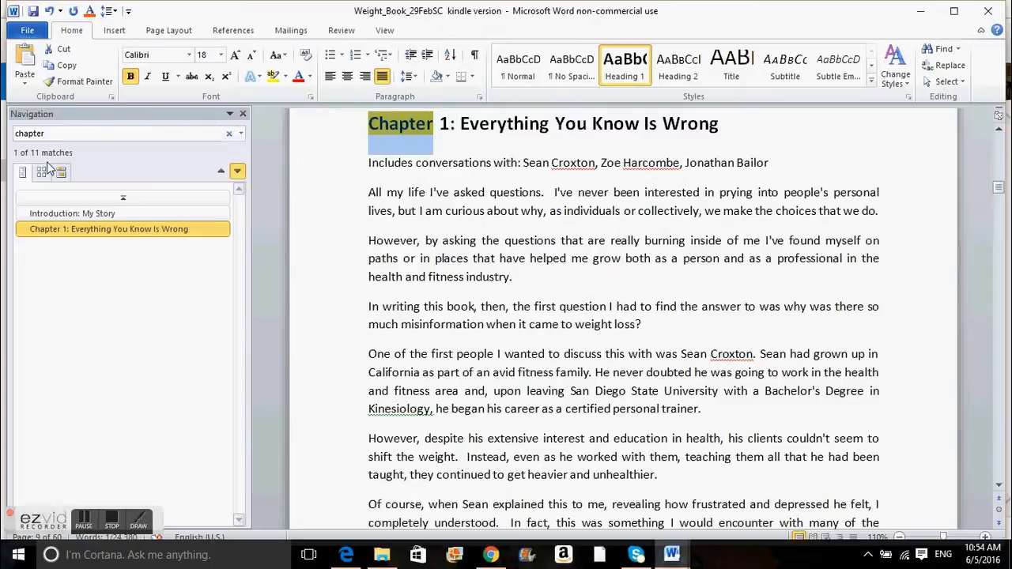
pyautogui.click(63, 135)
pyautogui.write('ch')
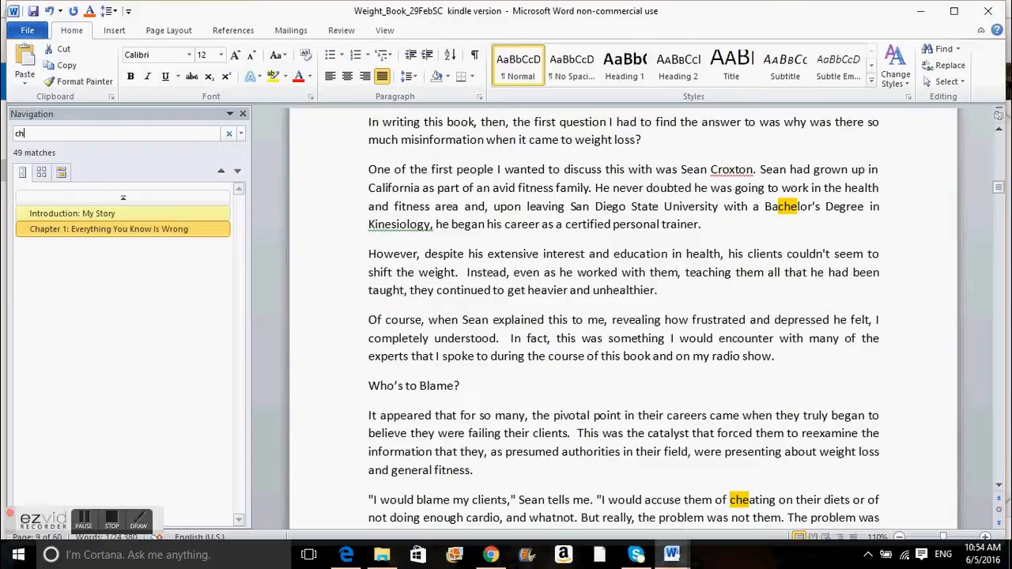
pyautogui.write('pa')
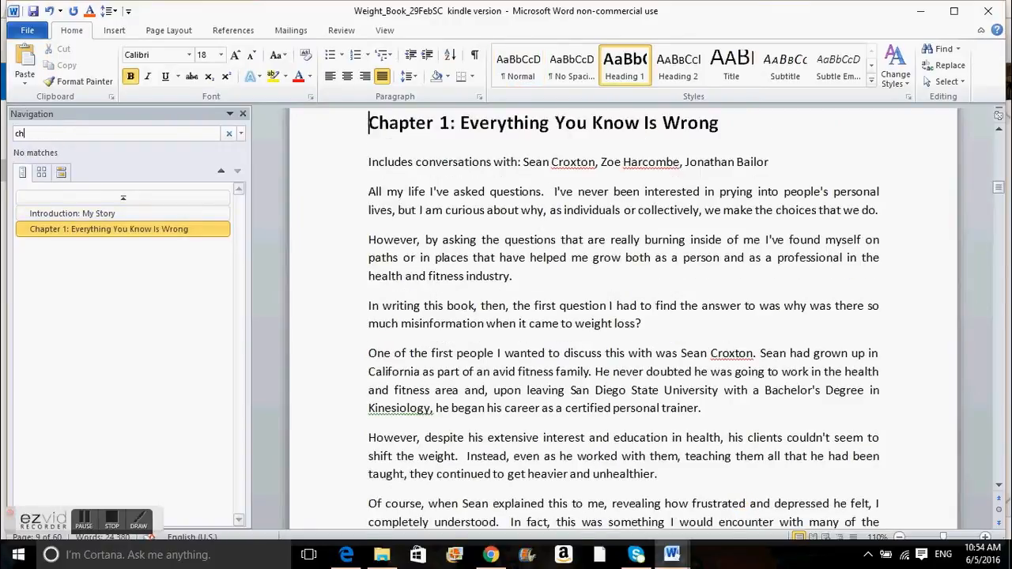
pyautogui.write('pter')
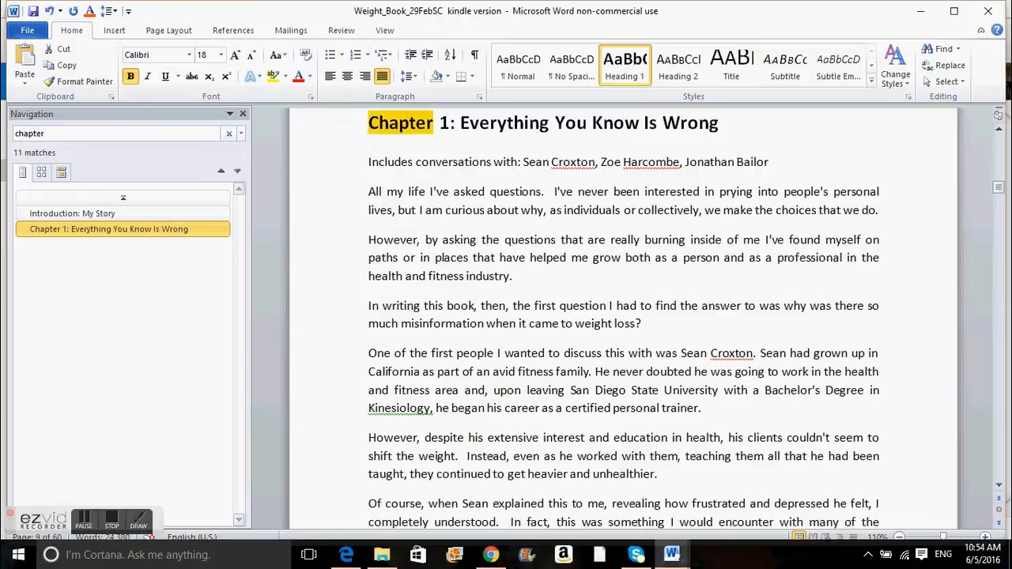
pyautogui.click(61, 173)
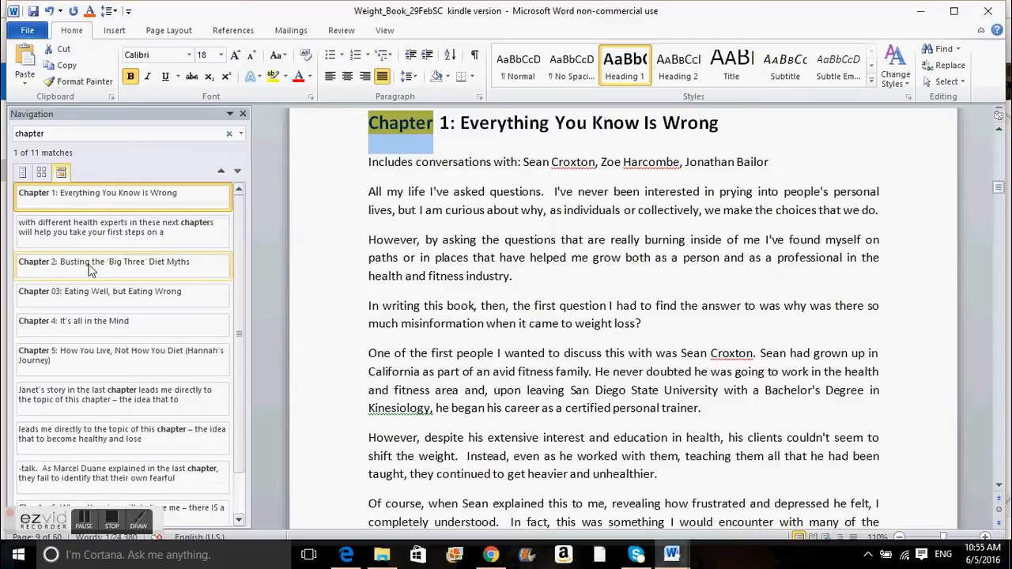
pyautogui.click(22, 173)
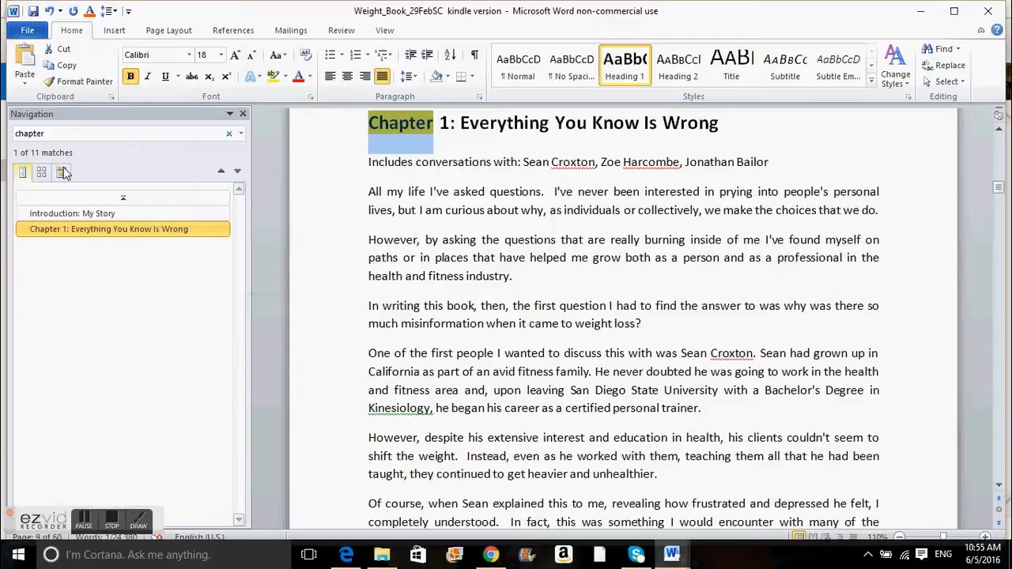
pyautogui.click(62, 173)
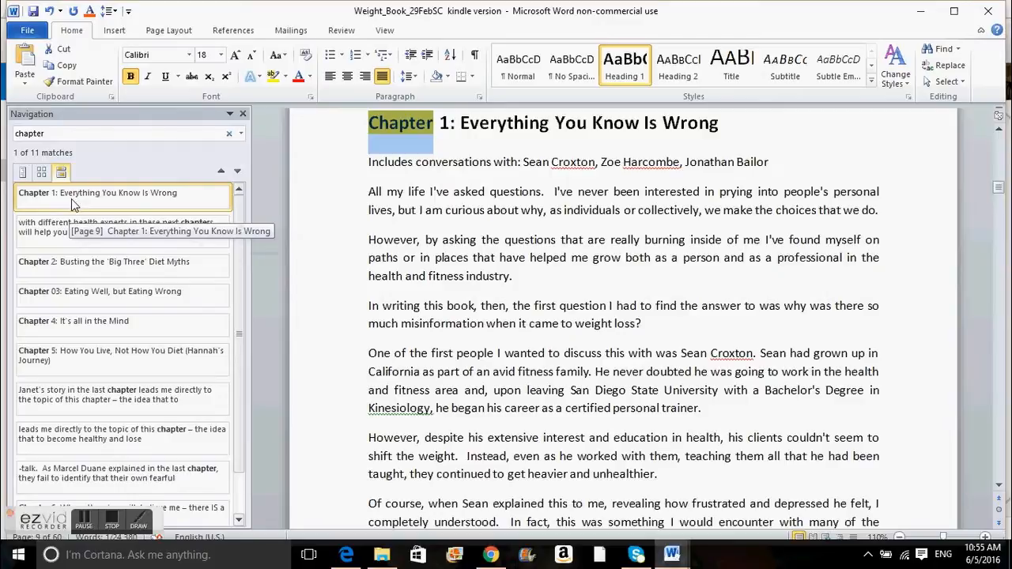
# Step: Go to the title "Chapter 2: Busting the 'Big Three' Diet Myths" from the search results and apply the Heading 1 style to it
pyautogui.click(62, 266)
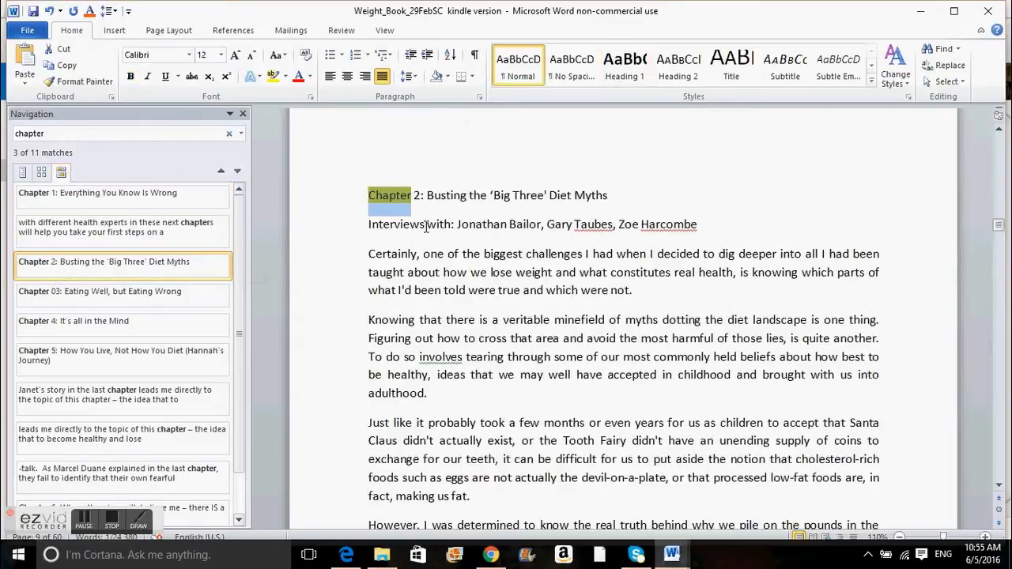
pyautogui.click(430, 227)
pyautogui.click(327, 208)
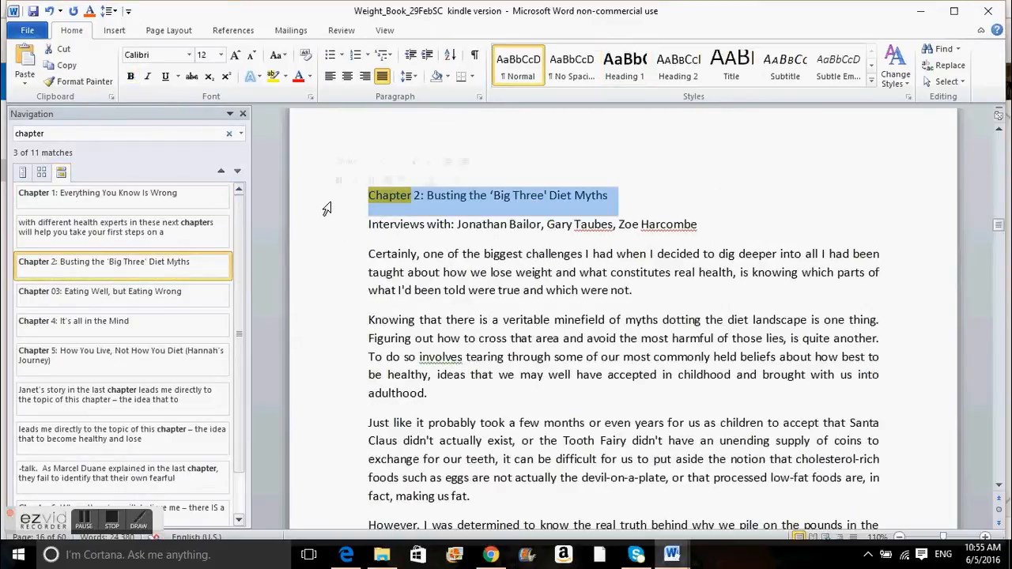
pyautogui.click(627, 68)
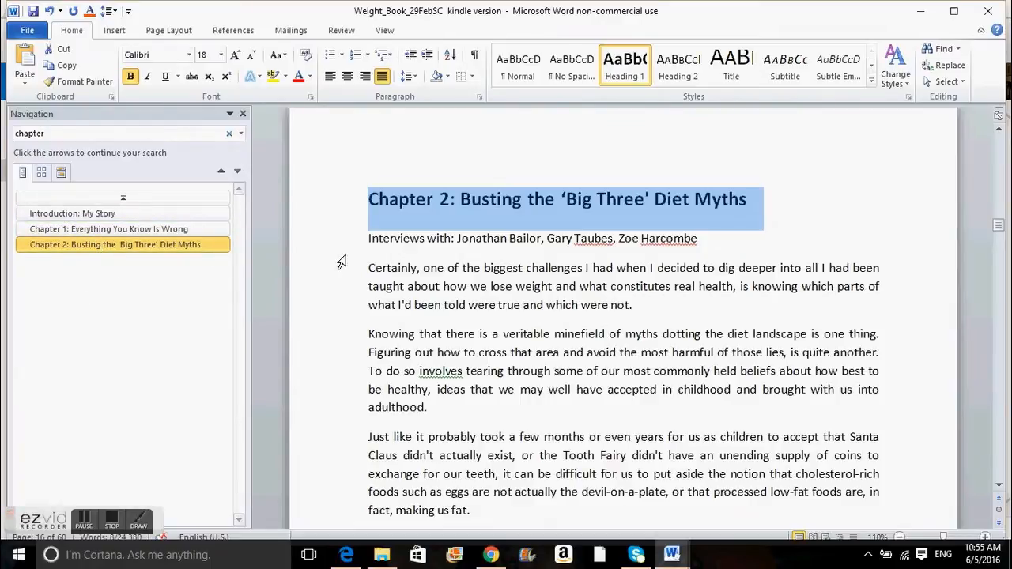
# Step: Rerun the "chapter" search, go to the title "Chapter 03: Eating Well, but Eating Wrong" and apply the Heading 1 style to it
pyautogui.click(61, 172)
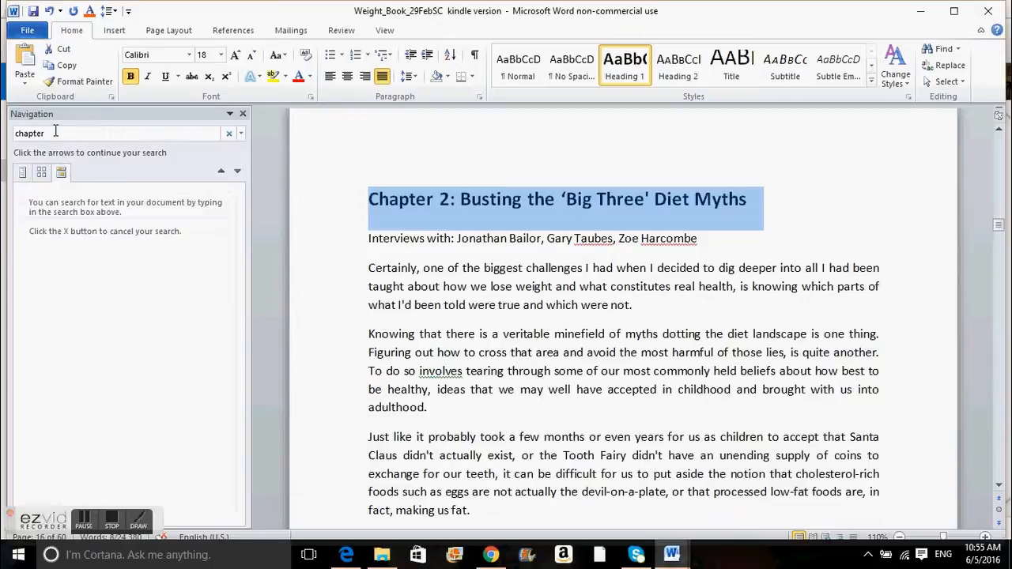
pyautogui.click(55, 133)
pyautogui.press('Return')
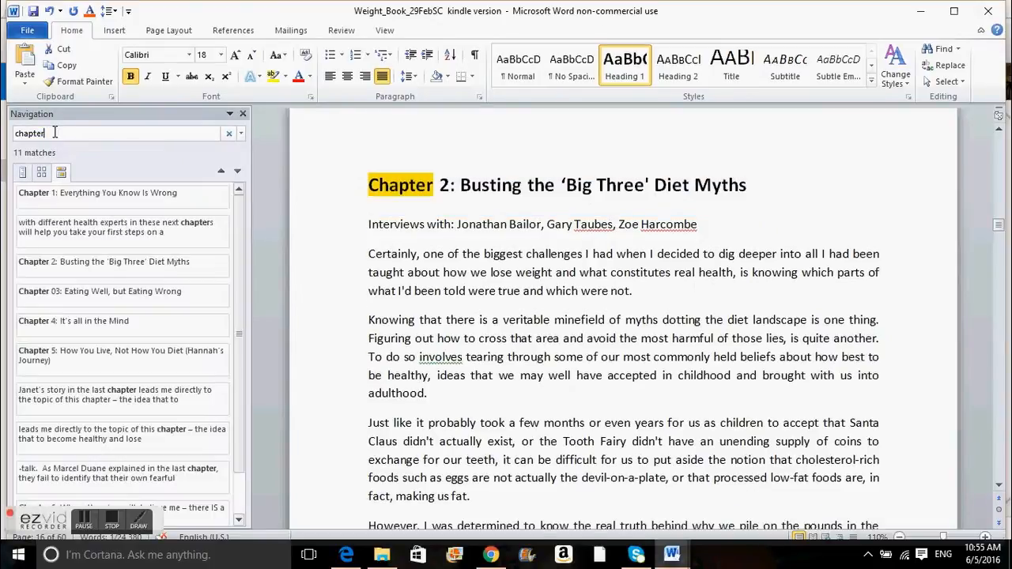
pyautogui.click(68, 292)
pyautogui.click(323, 218)
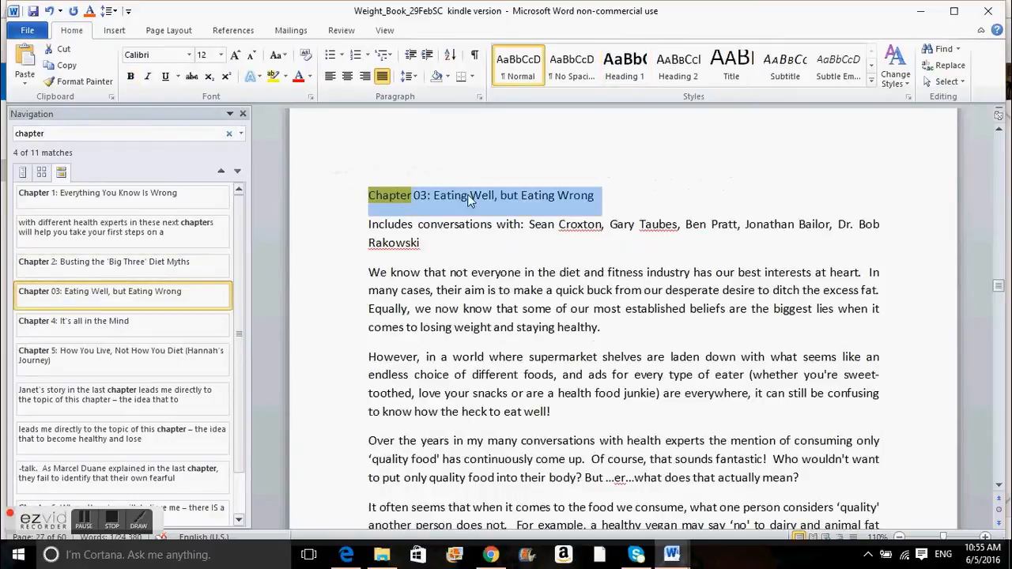
pyautogui.click(624, 68)
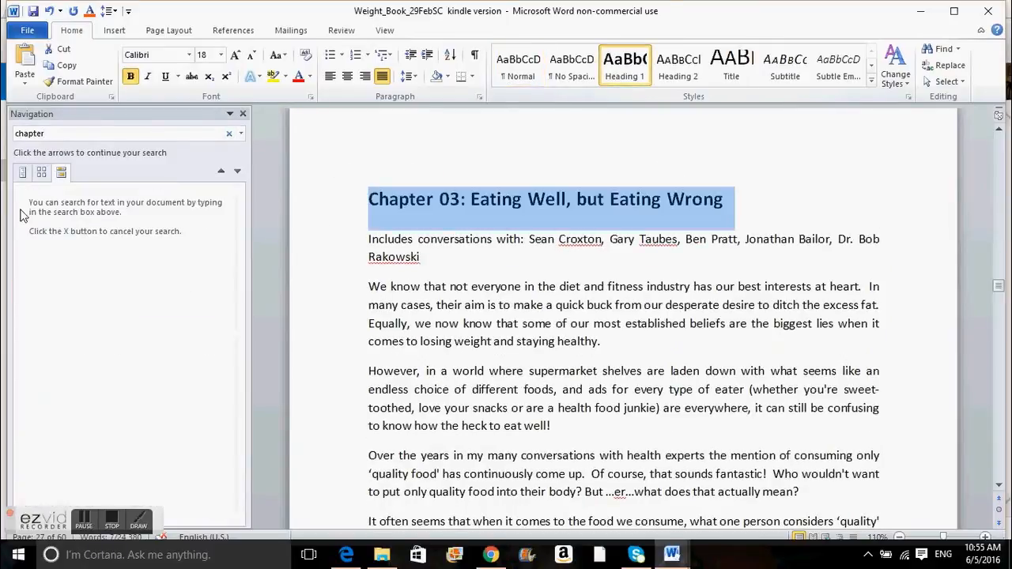
# Step: Show the document's heading list and jump to the Chapter 2, Chapter 03 and Chapter 1 headings to check them
pyautogui.click(22, 174)
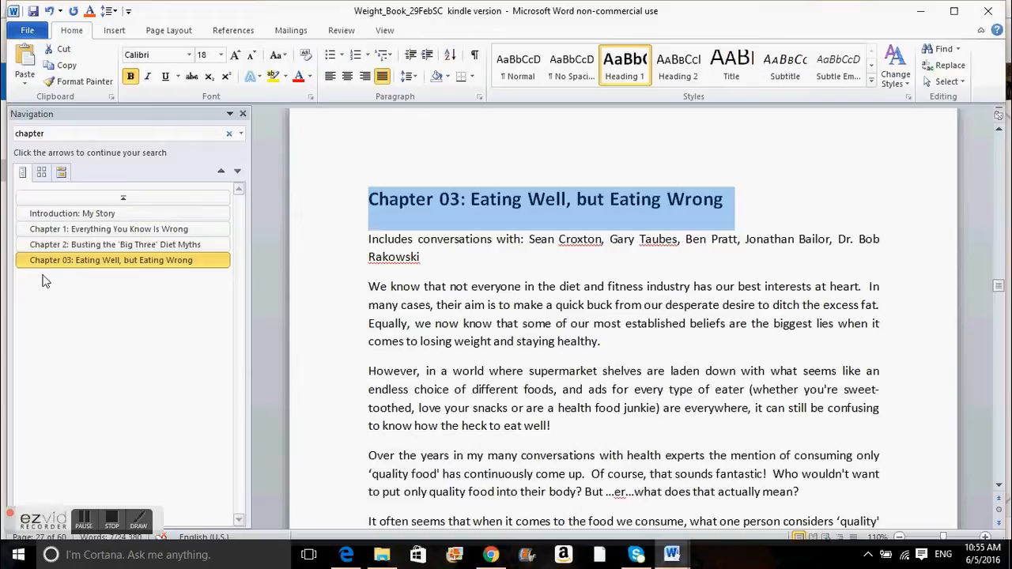
pyautogui.click(397, 285)
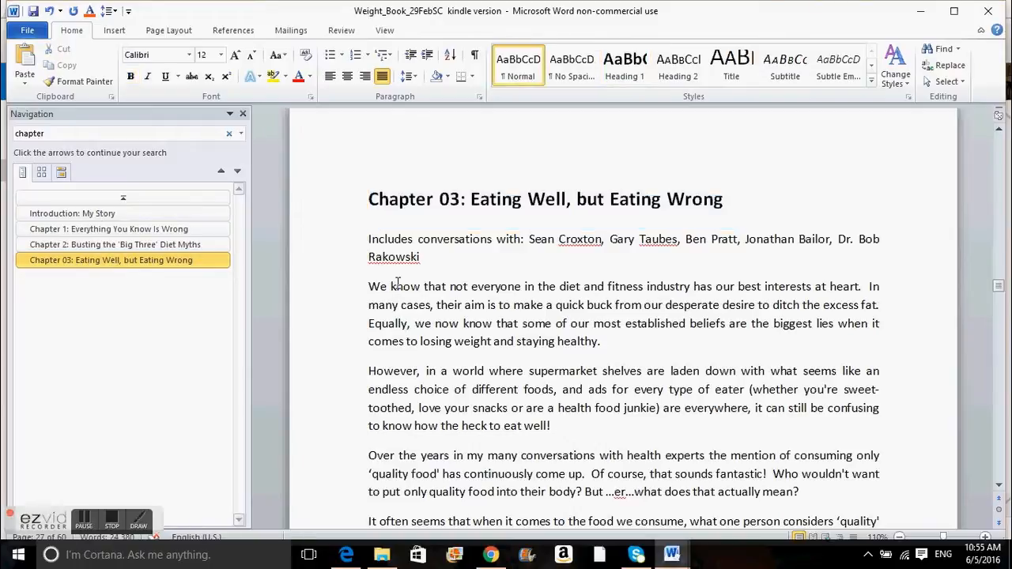
pyautogui.click(117, 246)
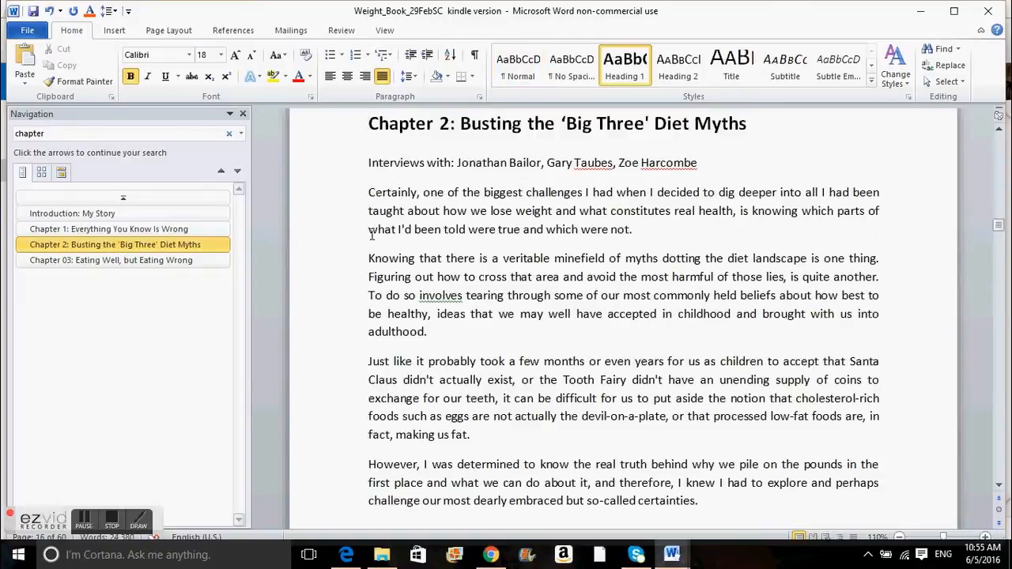
pyautogui.click(108, 261)
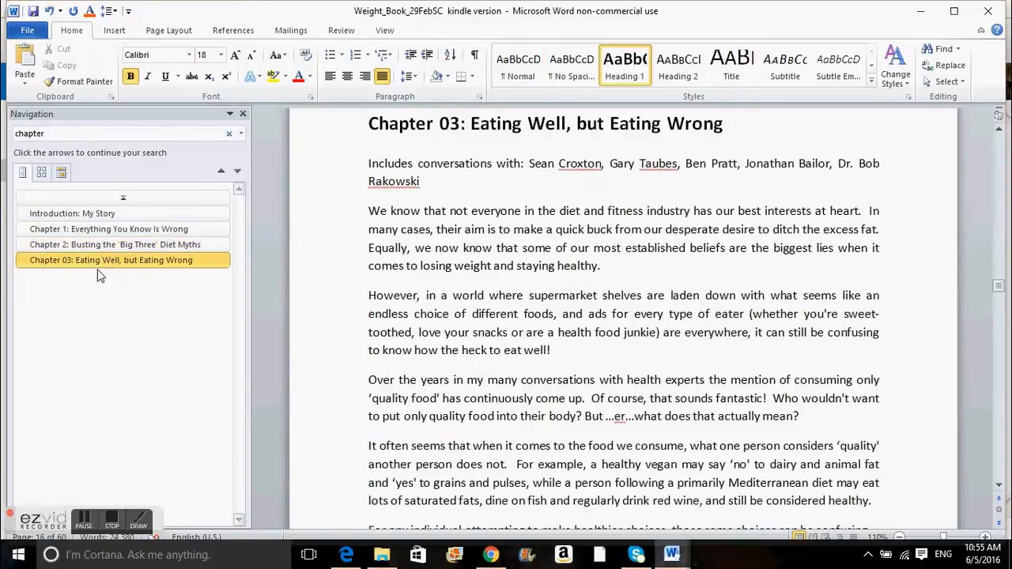
pyautogui.click(426, 228)
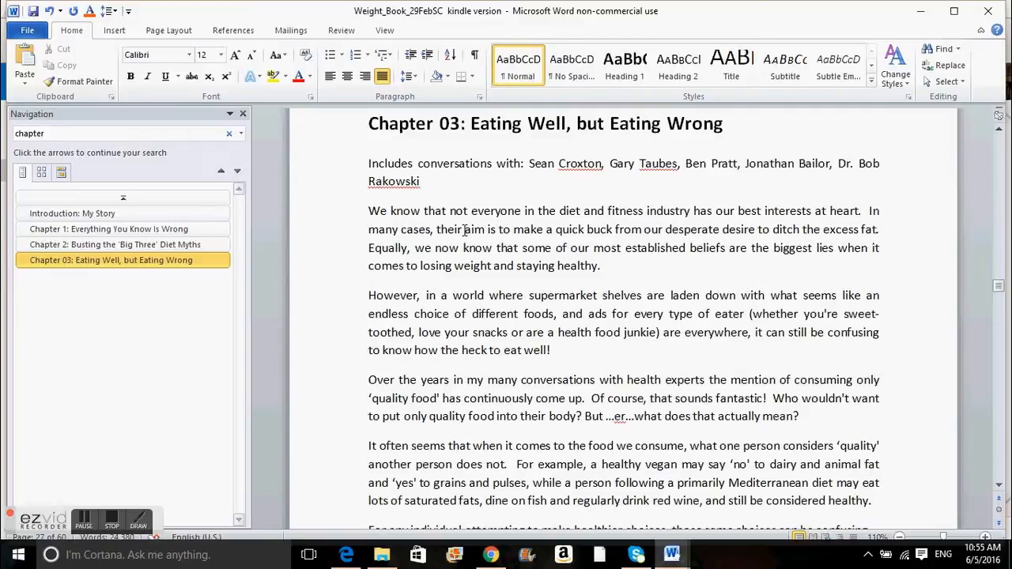
pyautogui.click(162, 229)
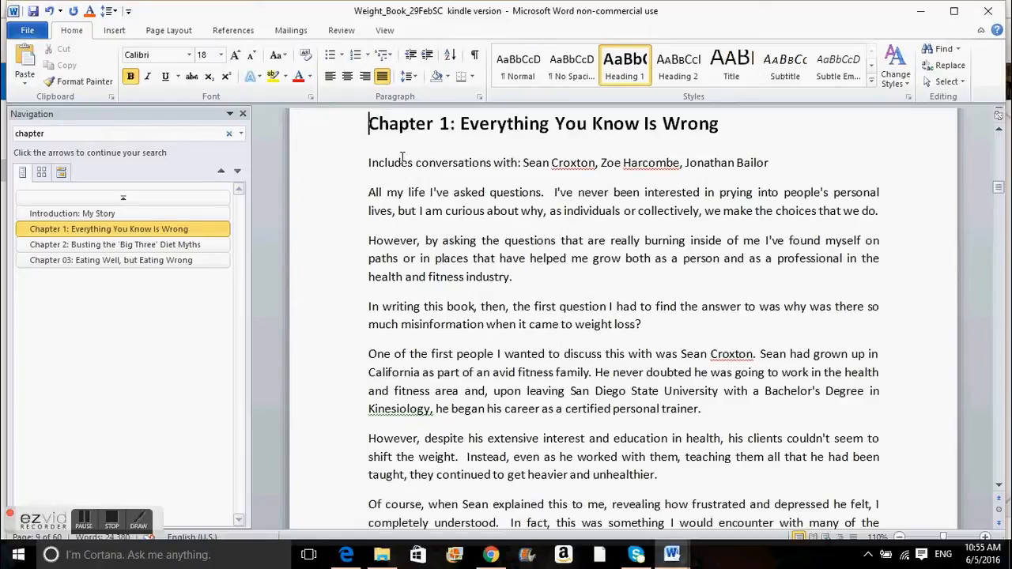
pyautogui.click(327, 139)
pyautogui.click(536, 208)
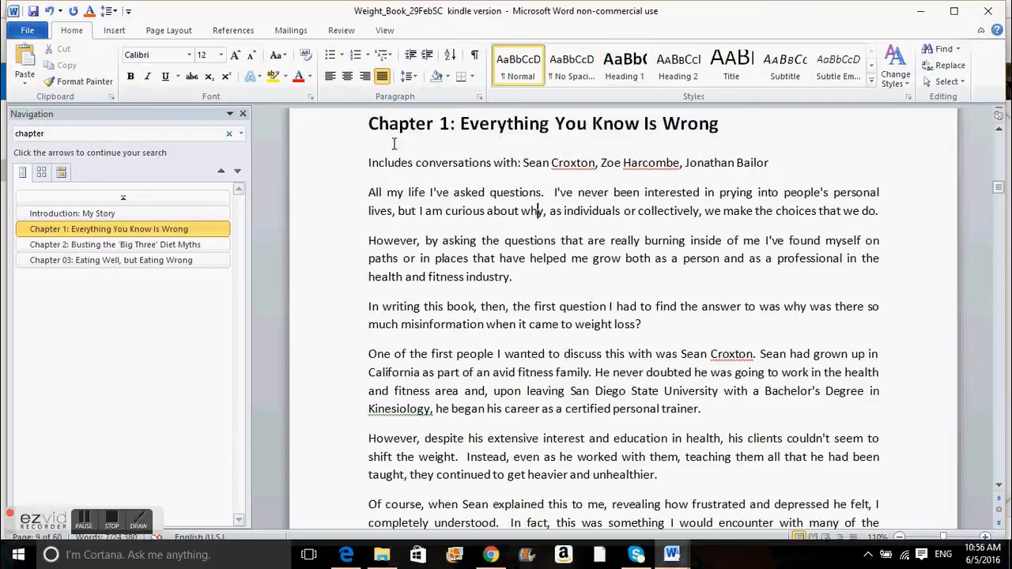
# Step: Jump to the "Introduction: My Story" heading and look through the body text below it
pyautogui.click(89, 215)
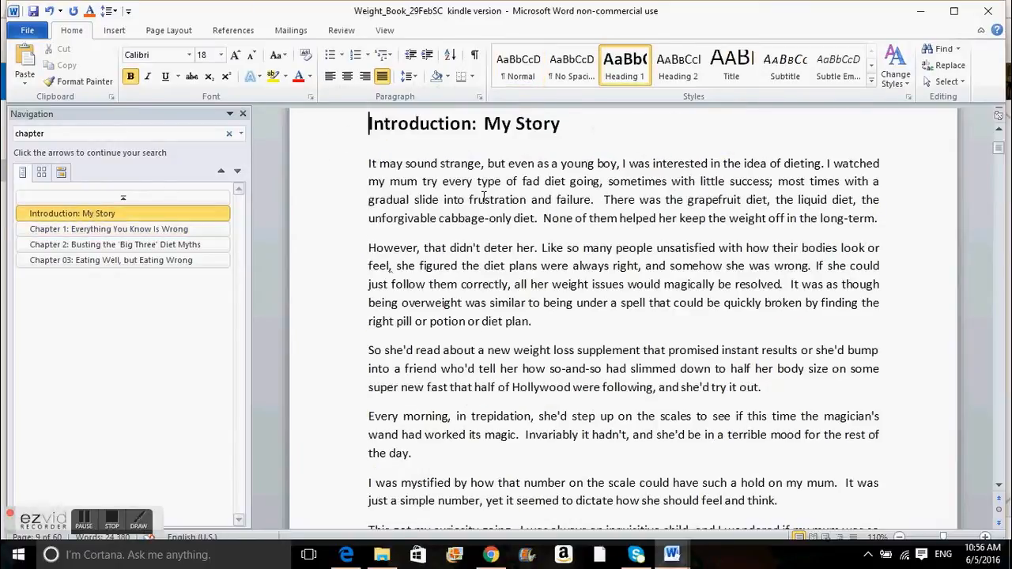
pyautogui.press('Down')
pyautogui.press('Down')
pyautogui.press('Down')
pyautogui.press('Down')
pyautogui.press('Down')
pyautogui.press('Down')
pyautogui.press('Down')
pyautogui.press('Down')
pyautogui.press('Down')
pyautogui.press('Down')
pyautogui.press('Down')
pyautogui.press('Down')
pyautogui.press('Down')
pyautogui.press('Down')
pyautogui.press('Down')
pyautogui.press('Down')
pyautogui.press('Down')
pyautogui.press('Down')
pyautogui.press('Down')
pyautogui.press('Down')
pyautogui.press('Down')
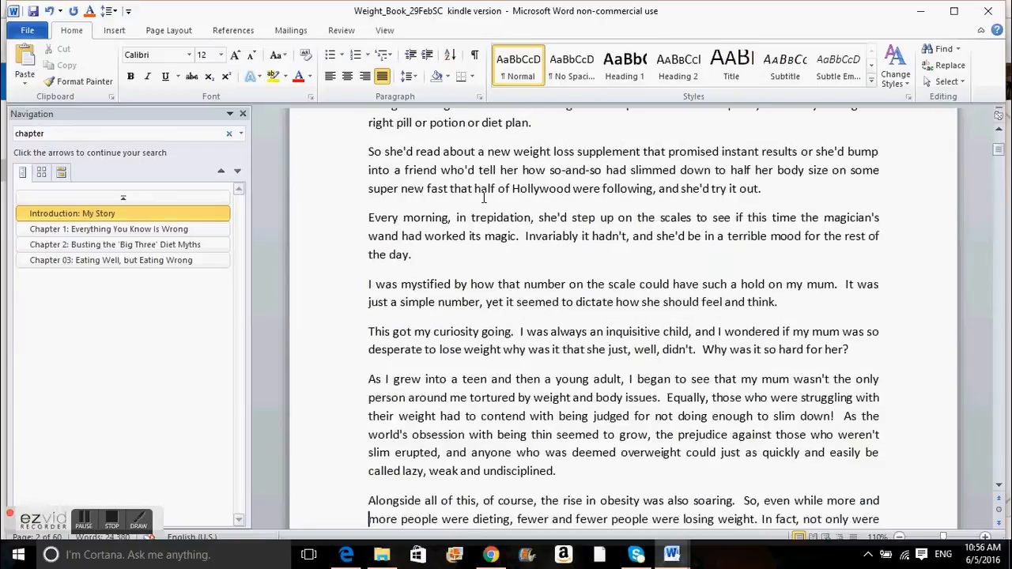
# Step: Read further through the introduction's body text, checking whether it contains any subheadings
pyautogui.press('Down')
pyautogui.press('Down')
pyautogui.press('Down')
pyautogui.press('Down')
pyautogui.press('Down')
pyautogui.press('Down')
pyautogui.press('Down')
pyautogui.press('Down')
pyautogui.press('Down')
pyautogui.press('Down')
pyautogui.press('Down')
pyautogui.press('Down')
pyautogui.press('Down')
pyautogui.press('Down')
pyautogui.press('Down')
pyautogui.press('Down')
pyautogui.press('Down')
pyautogui.press('Down')
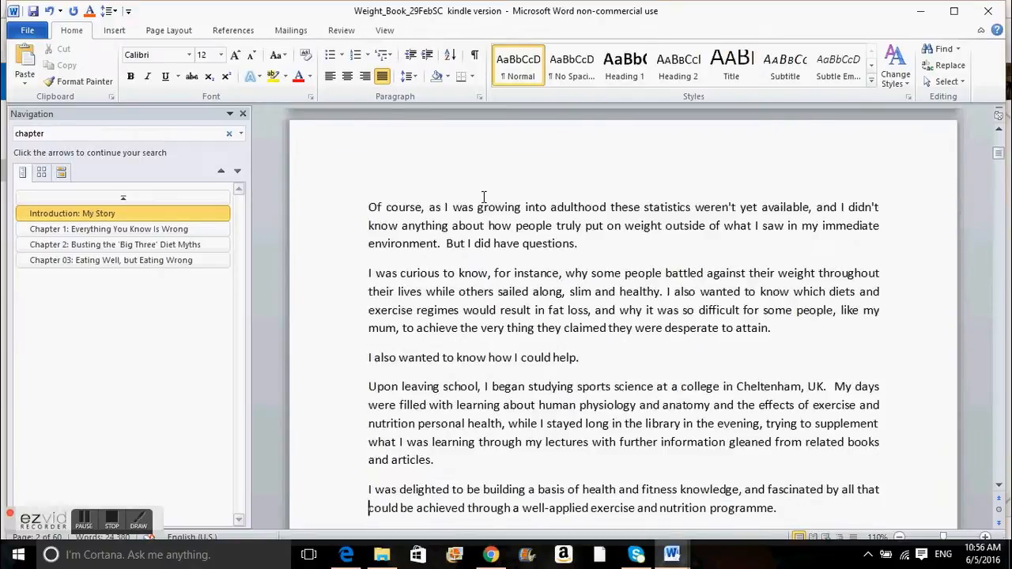
pyautogui.press('Down')
pyautogui.press('Down')
pyautogui.press('Down')
pyautogui.press('Down')
pyautogui.press('Down')
pyautogui.press('Down')
pyautogui.press('Down')
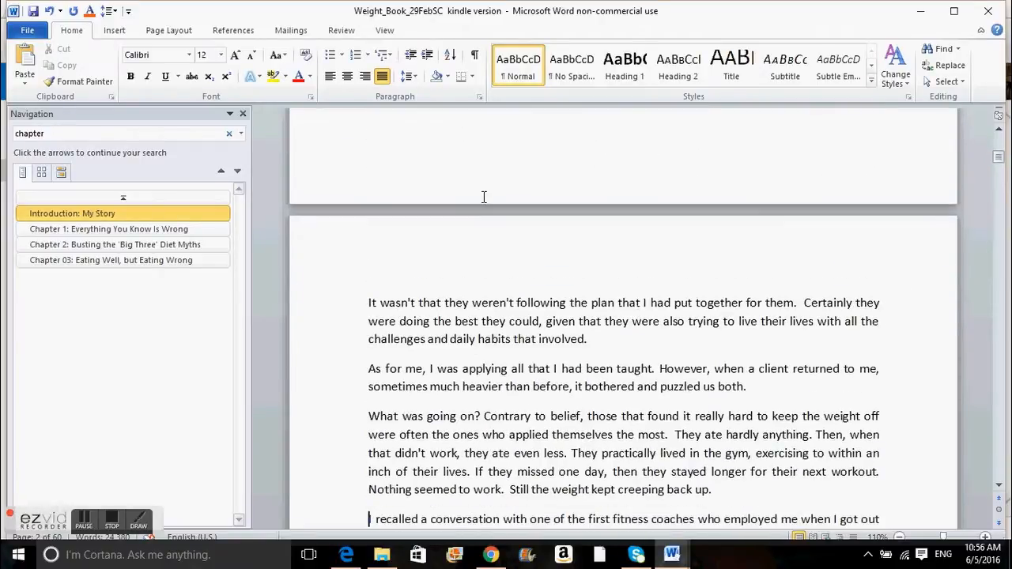
pyautogui.press('Down')
pyautogui.press('Down')
pyautogui.press('Down')
pyautogui.press('Down')
pyautogui.press('Down')
pyautogui.press('Down')
pyautogui.press('Down')
pyautogui.press('Down')
pyautogui.press('Down')
pyautogui.press('Down')
pyautogui.press('Down')
pyautogui.press('Down')
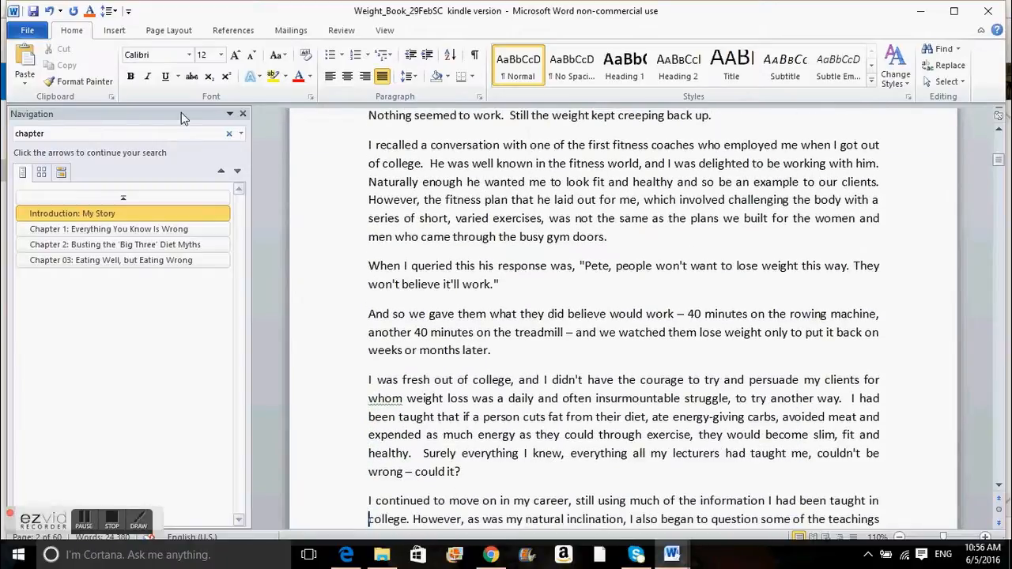
# Step: Go to the Chapter 1 heading, find the subheading "Who's to Blame?" below it and apply the Heading 2 style to it
pyautogui.click(68, 229)
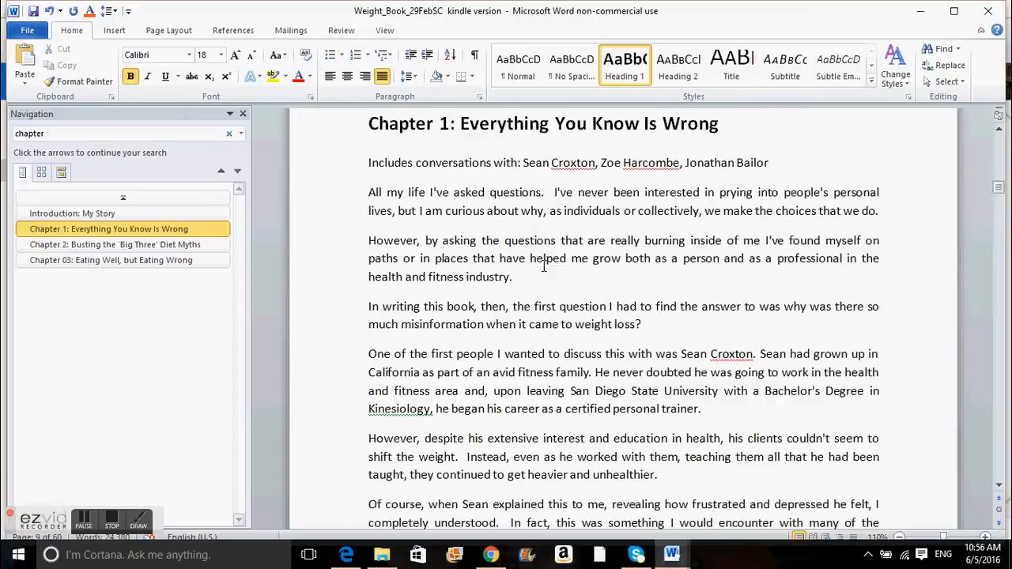
pyautogui.click(516, 192)
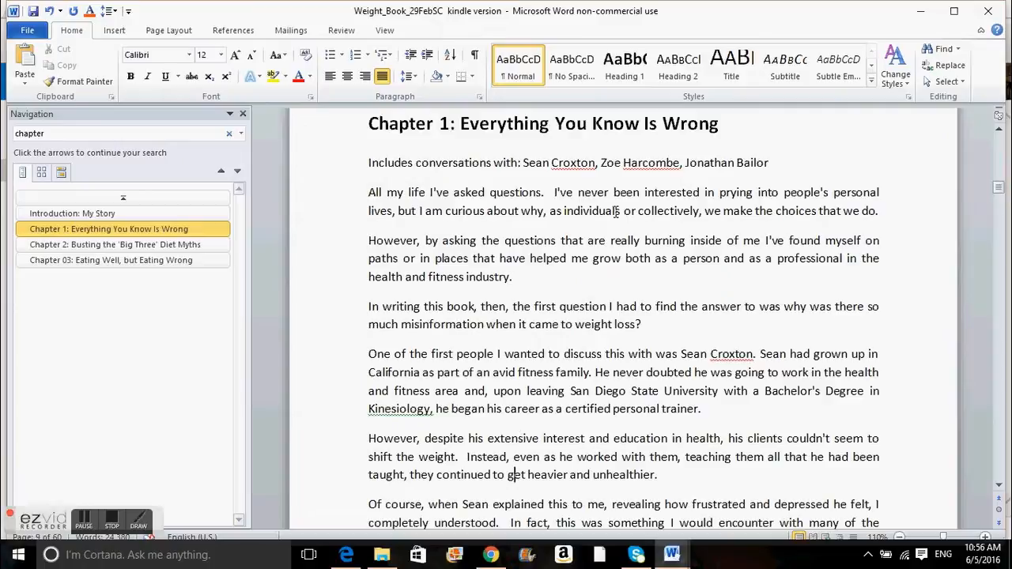
pyautogui.scroll(-2, 616, 212)
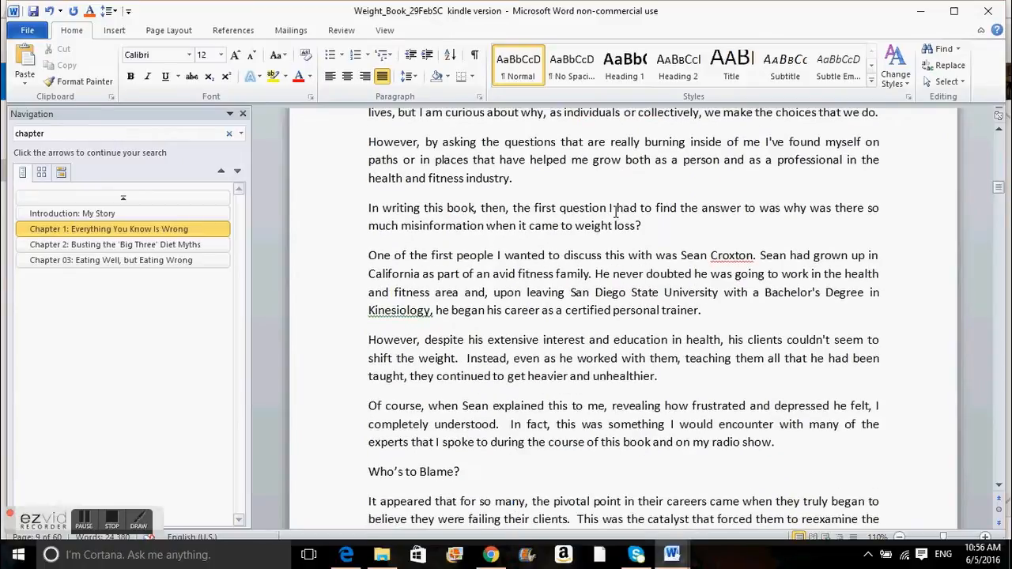
pyautogui.click(331, 479)
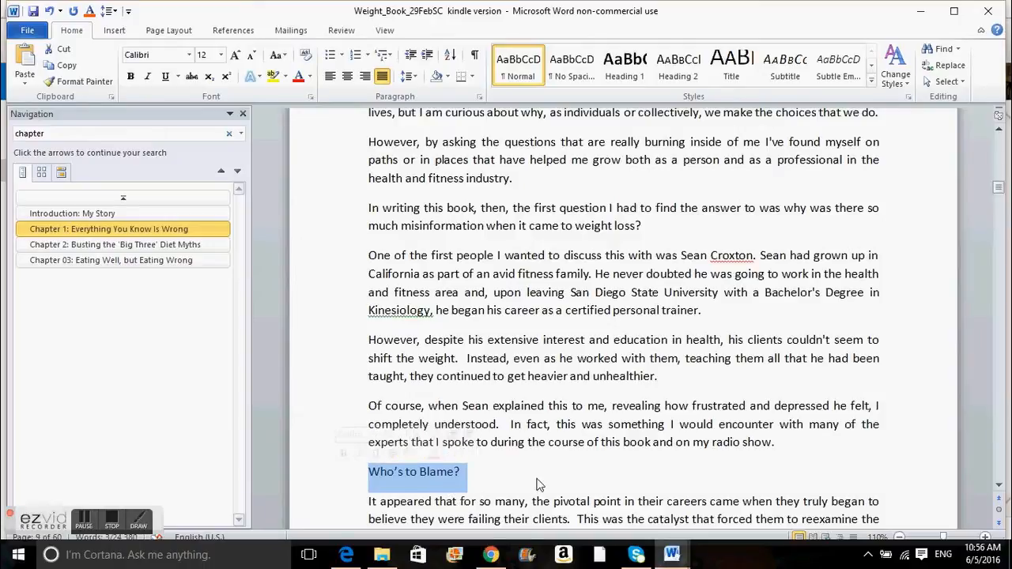
pyautogui.click(680, 71)
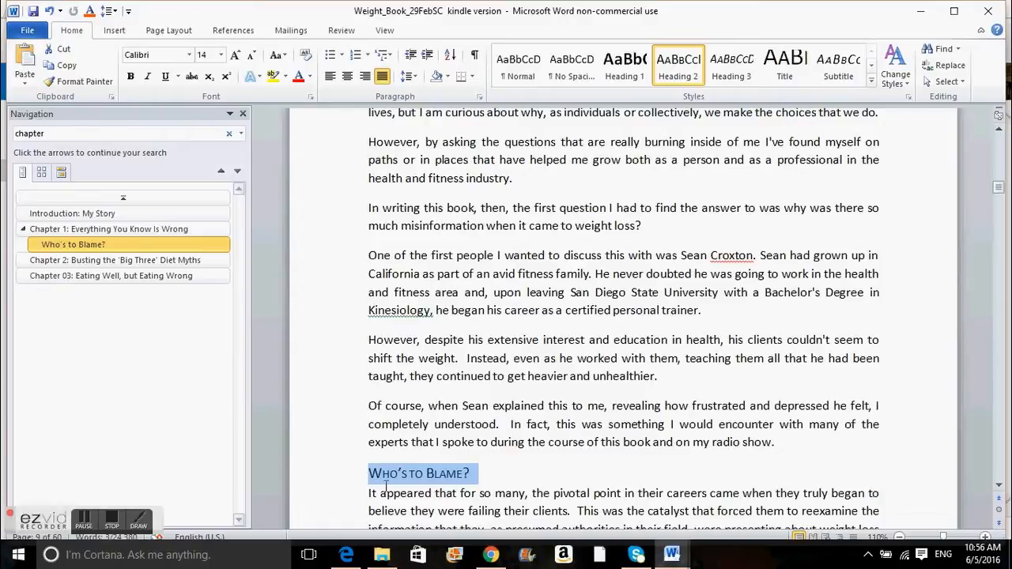
pyautogui.click(411, 489)
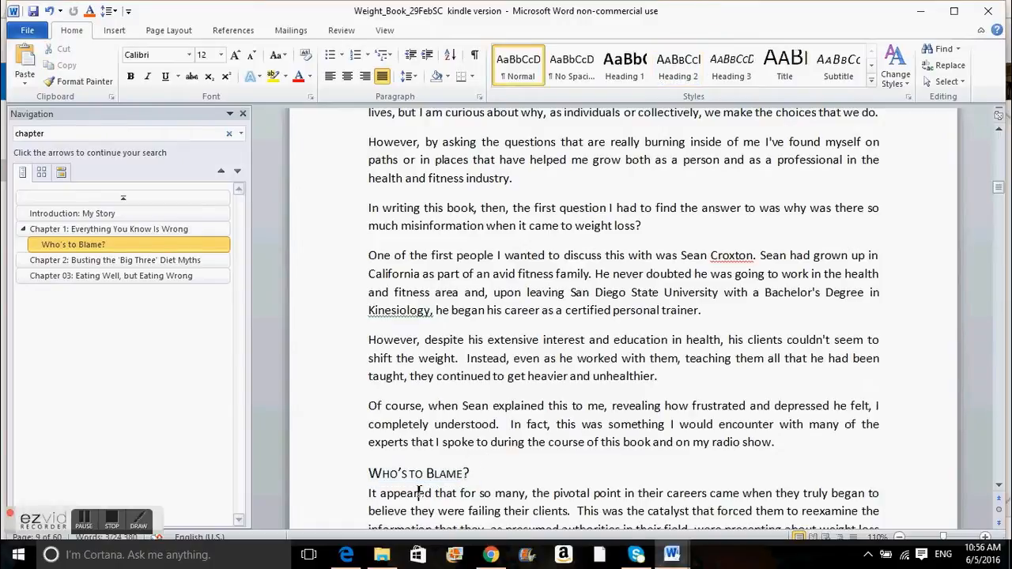
# Step: Modify the Heading 2 style's font for the selected "Who's to Blame?" subheading: turn off small caps and set the size to 12
pyautogui.click(352, 478)
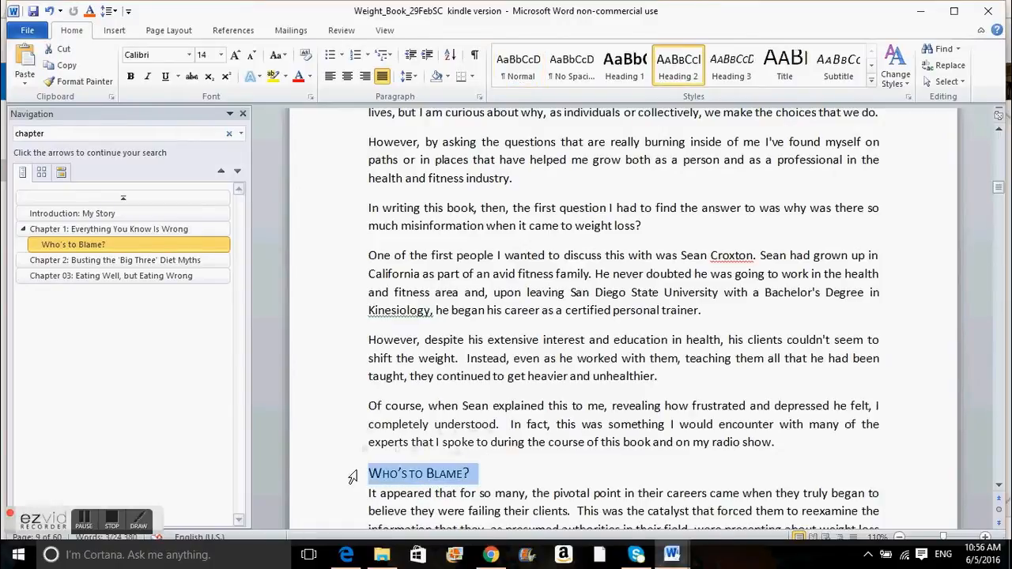
pyautogui.rightClick(680, 82)
pyautogui.click(714, 100)
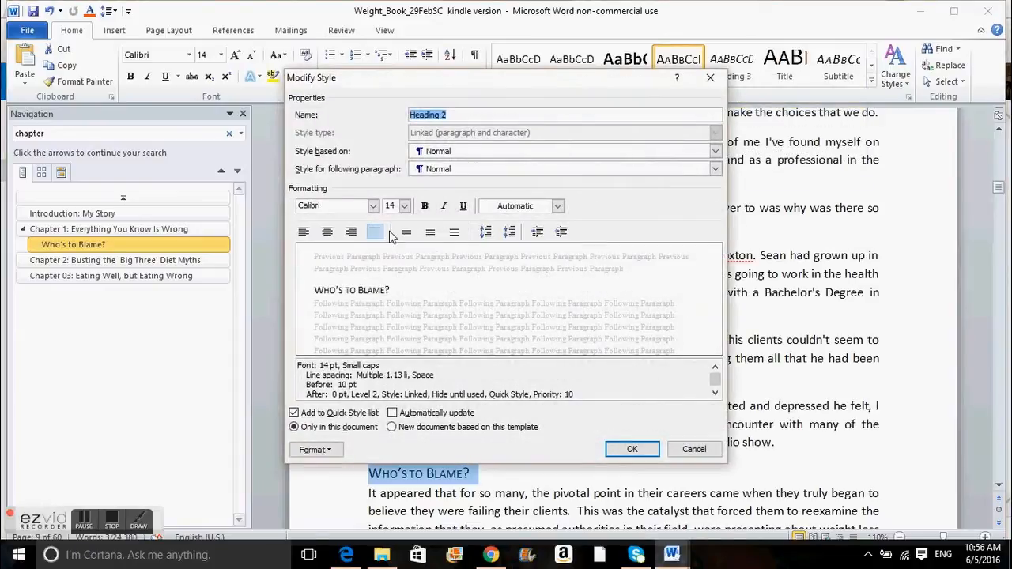
pyautogui.click(312, 449)
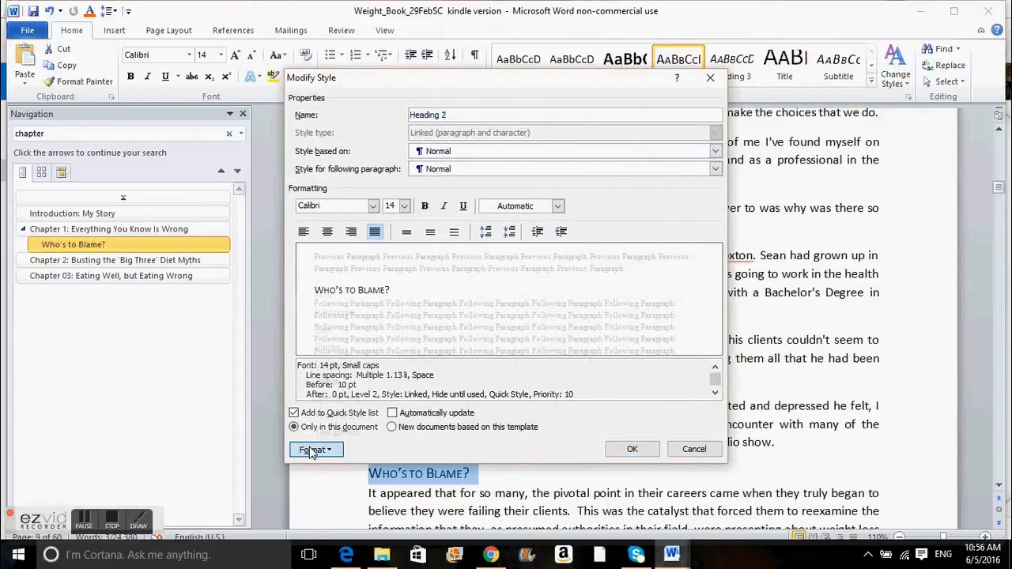
pyautogui.click(334, 300)
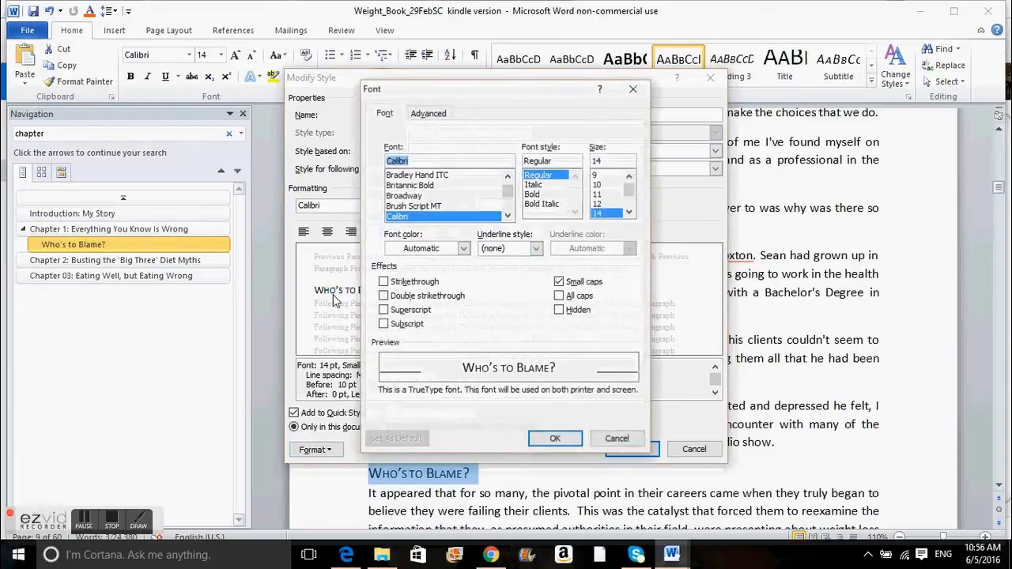
pyautogui.click(559, 282)
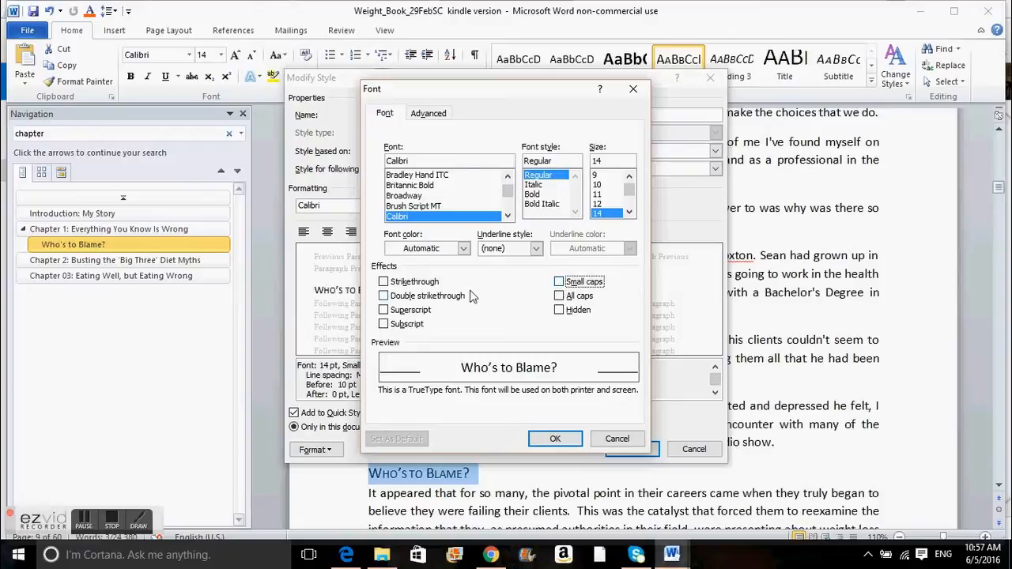
pyautogui.click(598, 204)
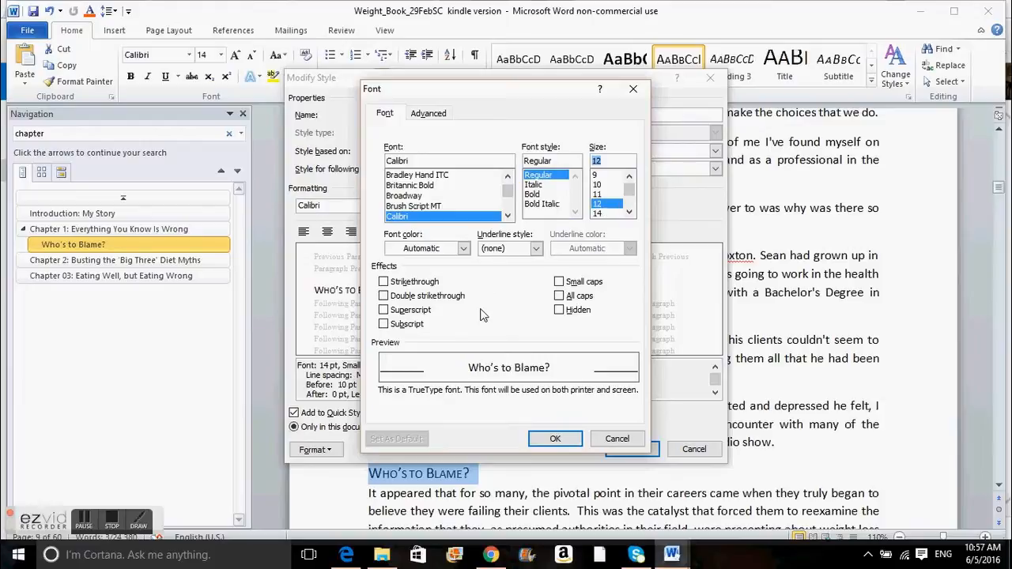
pyautogui.click(551, 440)
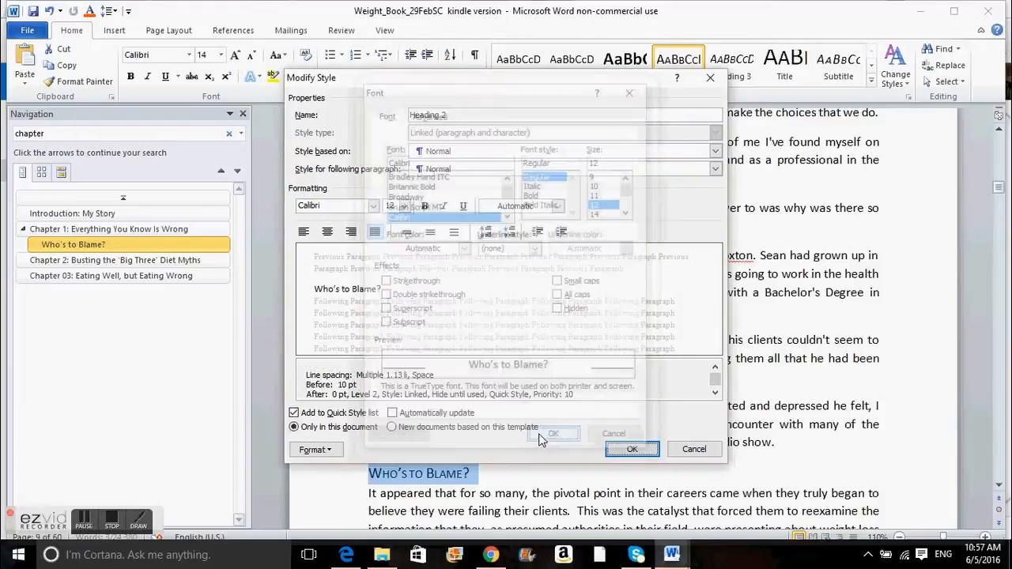
# Step: Make the Heading 2 style bold and update it to match the selected "Who's to Blame?" subheading
pyautogui.click(426, 208)
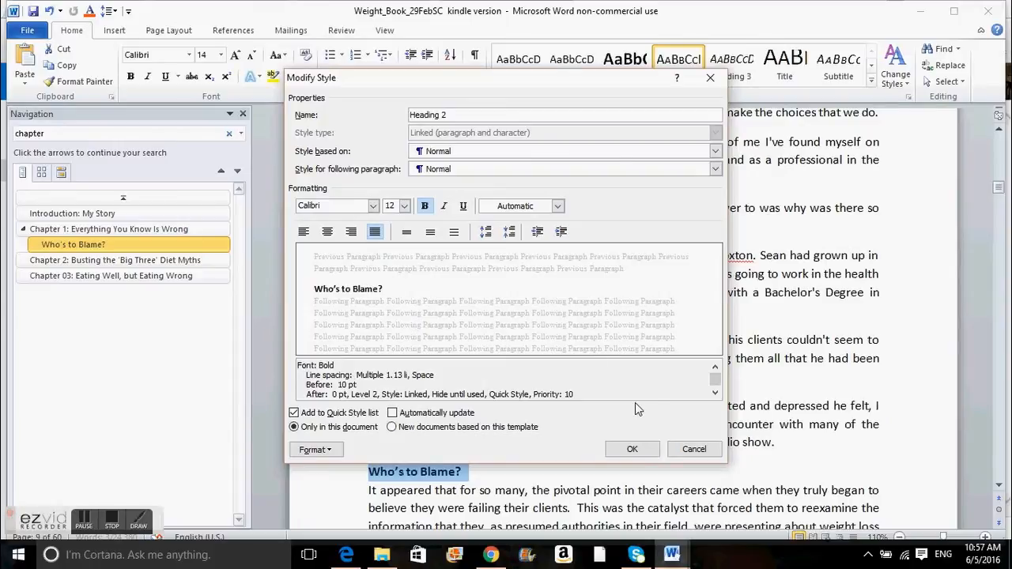
pyautogui.click(633, 449)
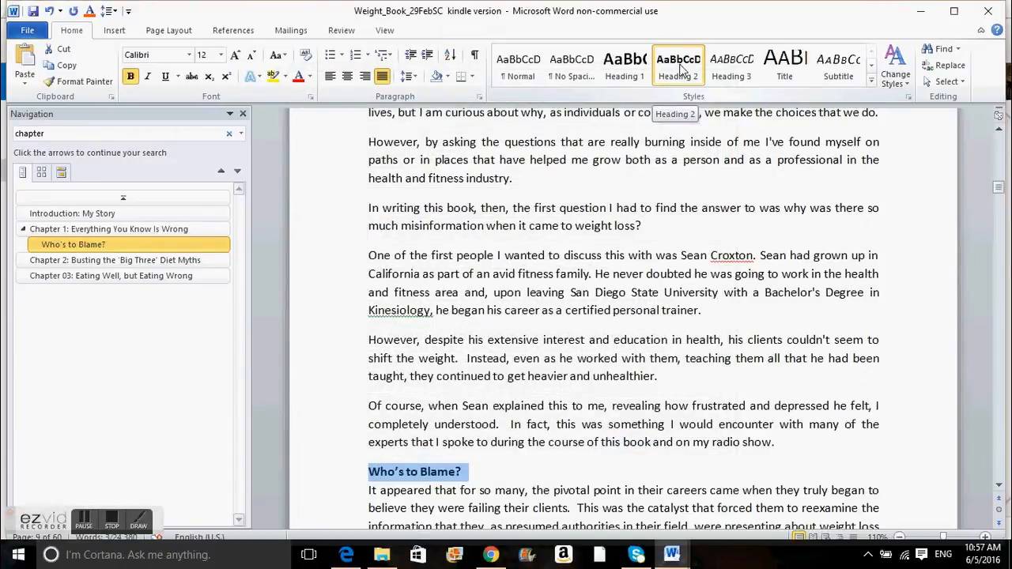
pyautogui.rightClick(682, 70)
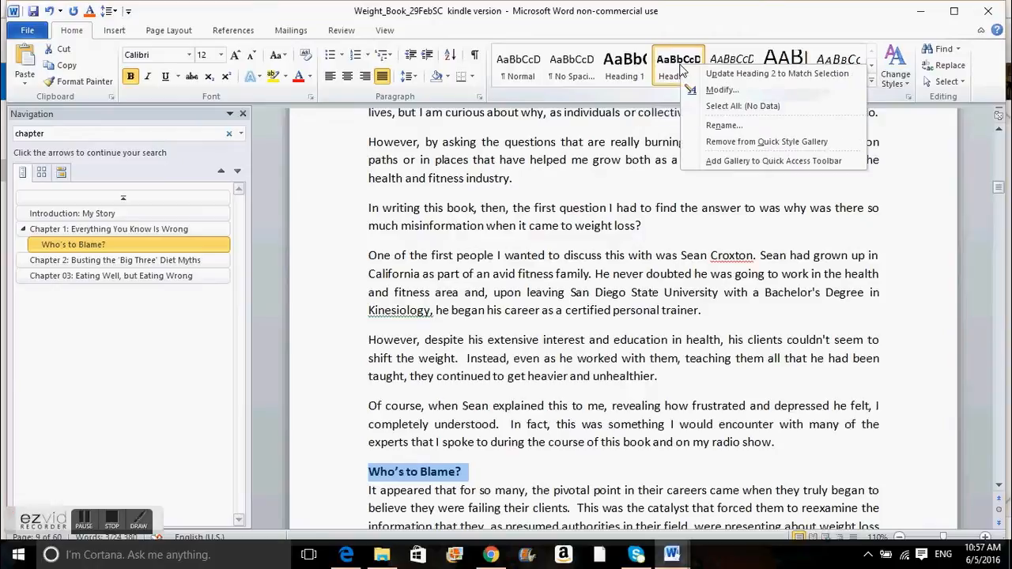
pyautogui.click(722, 75)
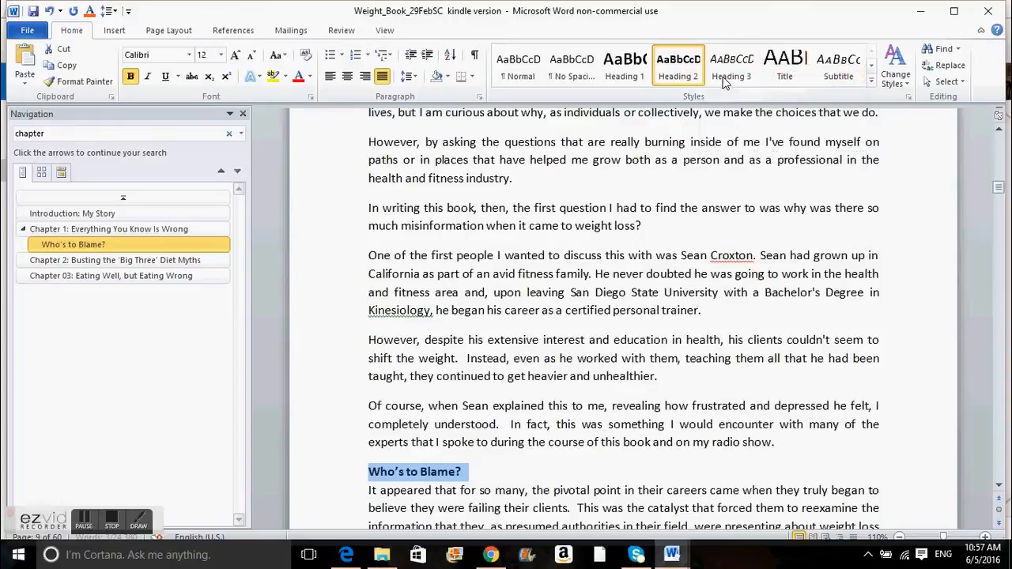
pyautogui.click(87, 523)
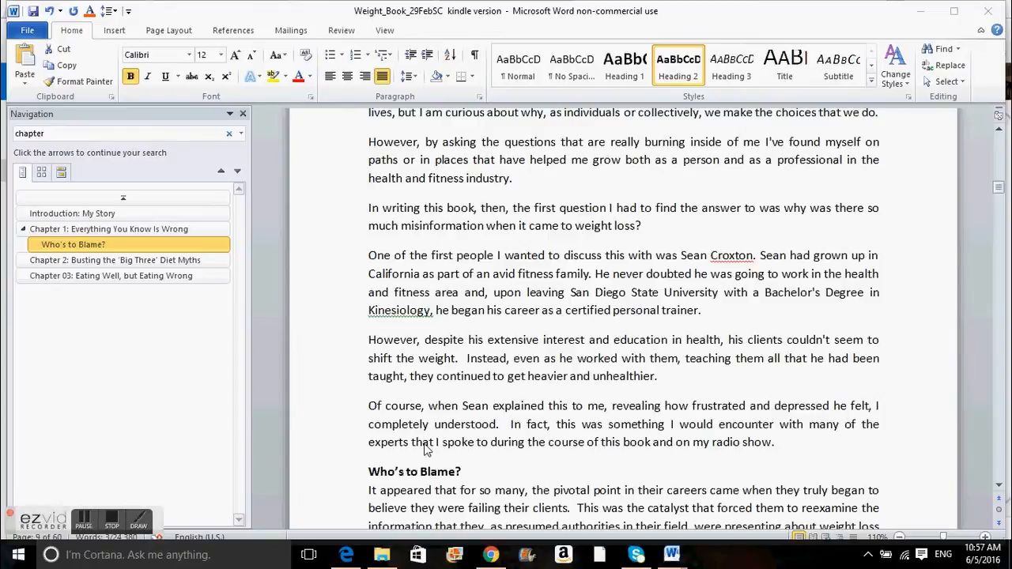
# Step: Apply Heading 2 to the Chapter 1 subheading "The Simple Truth", and jump to "Who's to Blame?" and back to check both headings
pyautogui.tripleClick(419, 475)
pyautogui.press('Down')
pyautogui.press('Down')
pyautogui.press('Down')
pyautogui.press('Down')
pyautogui.press('Down')
pyautogui.press('Down')
pyautogui.press('Down')
pyautogui.press('Down')
pyautogui.press('Down')
pyautogui.press('Down')
pyautogui.press('Down')
pyautogui.press('Down')
pyautogui.press('Down')
pyautogui.press('Down')
pyautogui.press('Down')
pyautogui.press('Down')
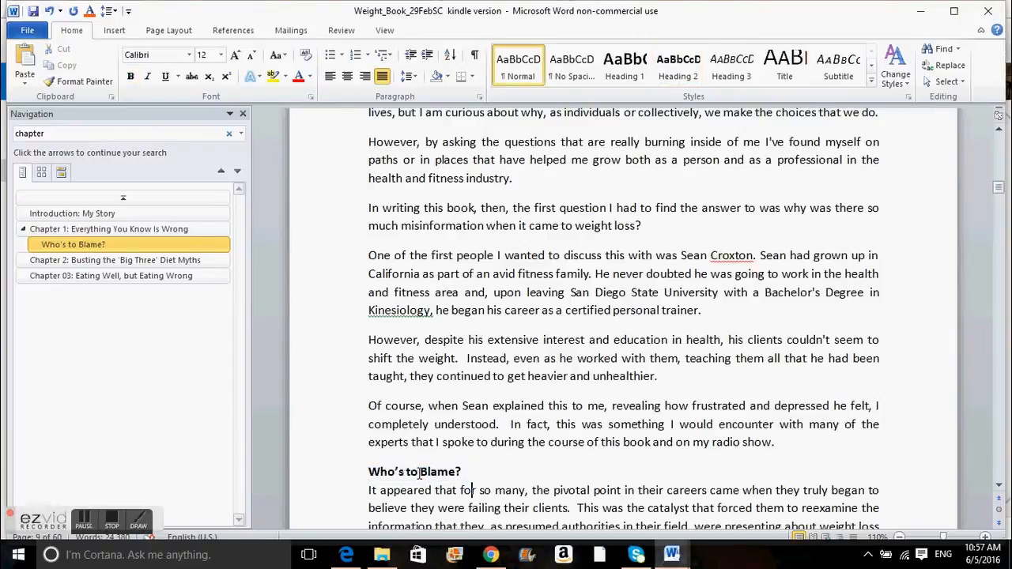
pyautogui.press('Down')
pyautogui.press('Down')
pyautogui.press('Down')
pyautogui.press('Down')
pyautogui.press('Down')
pyautogui.press('Down')
pyautogui.press('Down')
pyautogui.press('Down')
pyautogui.press('Down')
pyautogui.press('Down')
pyautogui.press('Down')
pyautogui.press('Down')
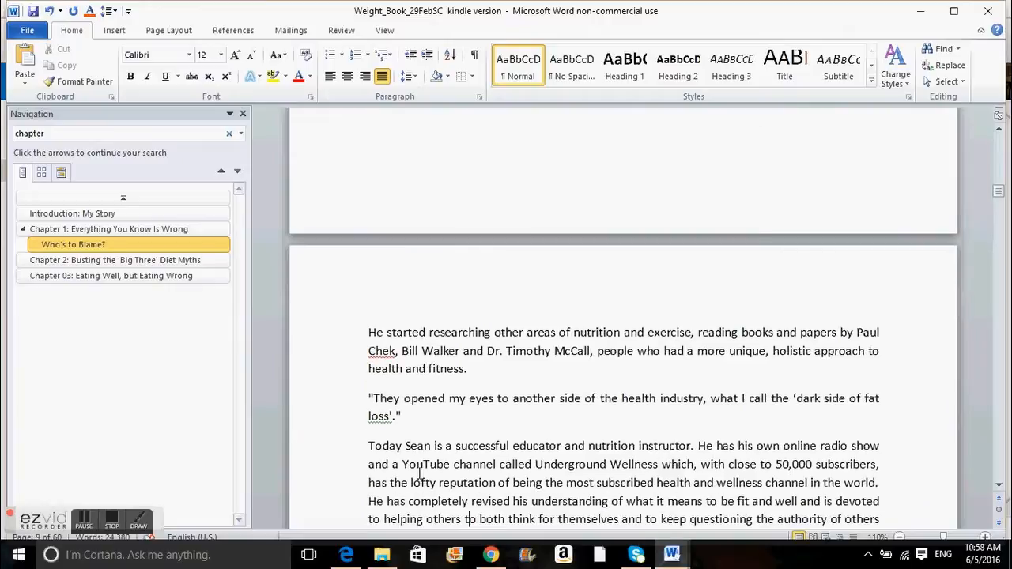
pyautogui.press('Down')
pyautogui.press('Down')
pyautogui.press('Down')
pyautogui.press('Down')
pyautogui.press('Down')
pyautogui.press('Down')
pyautogui.press('Down')
pyautogui.press('Down')
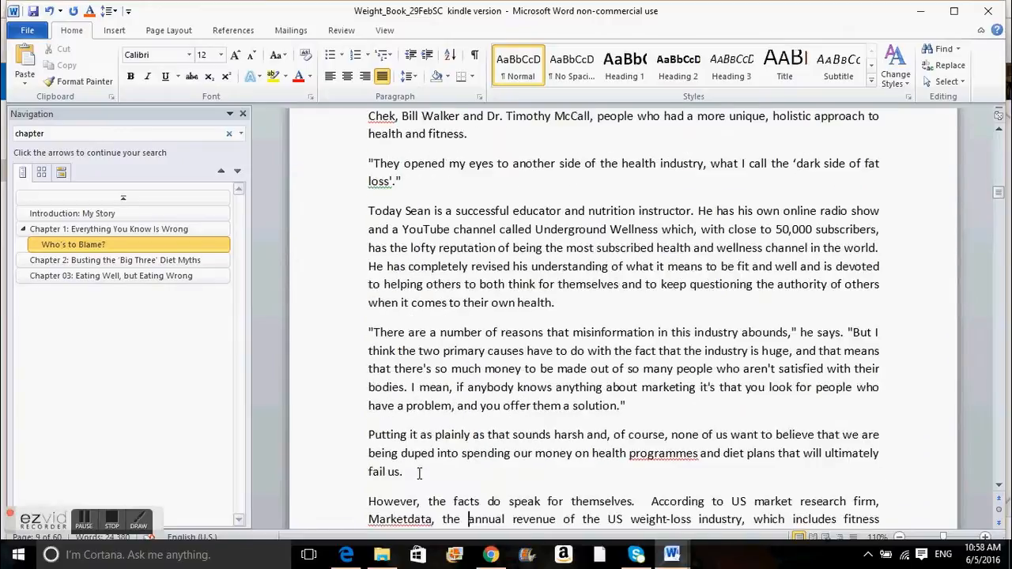
pyautogui.press('Down')
pyautogui.press('Down')
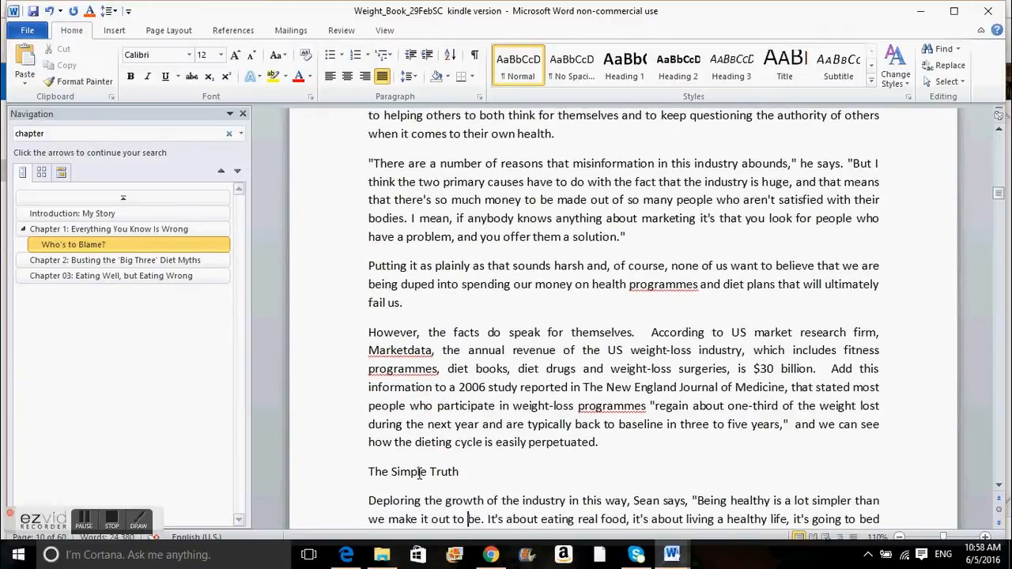
pyautogui.click(332, 476)
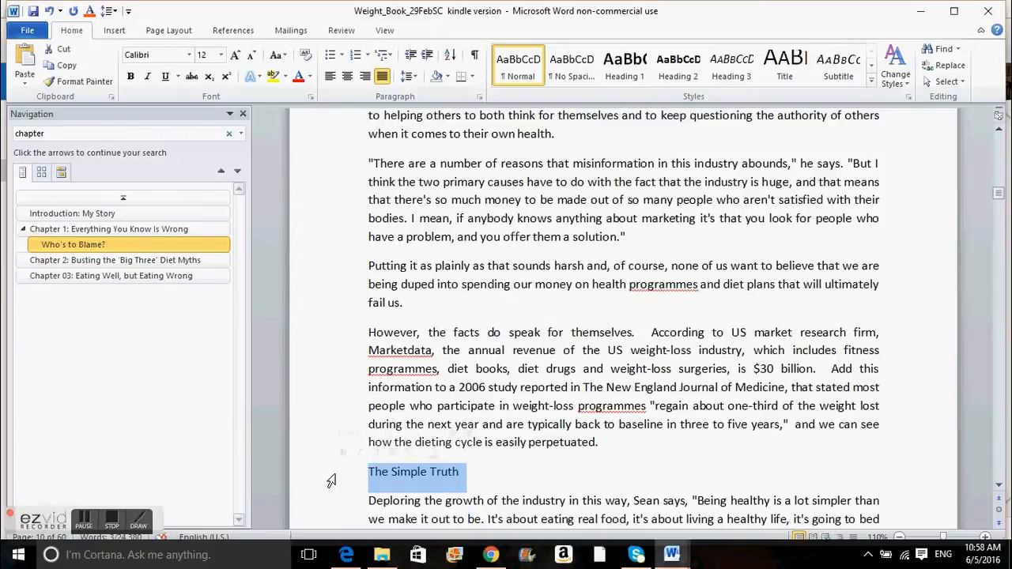
pyautogui.click(676, 76)
pyautogui.click(443, 471)
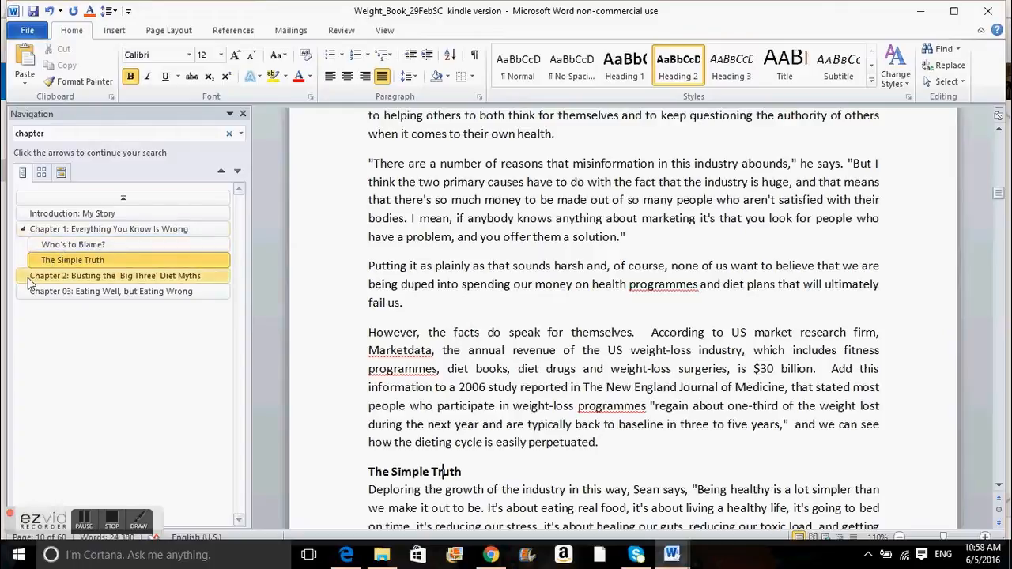
pyautogui.click(104, 243)
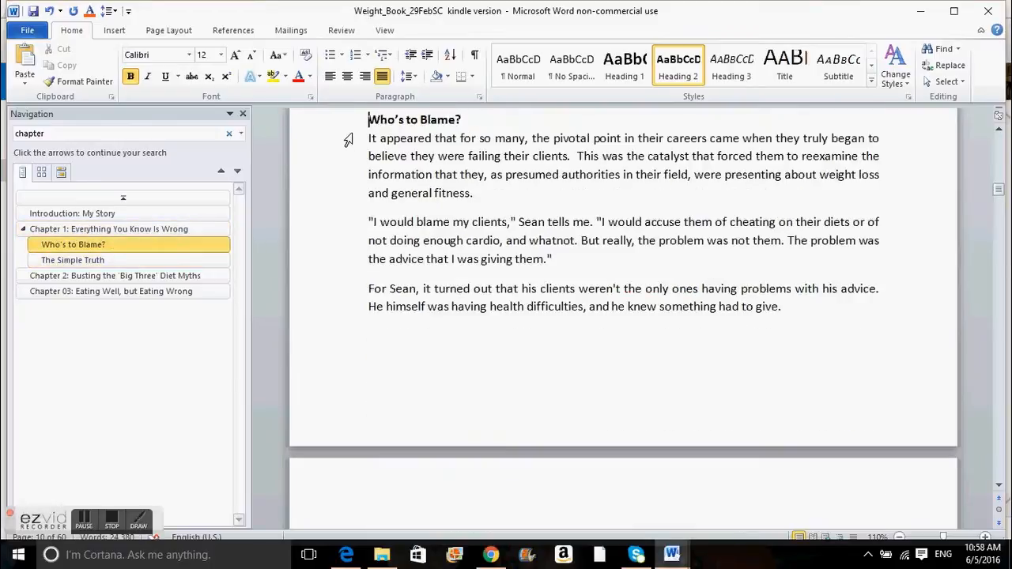
pyautogui.click(79, 260)
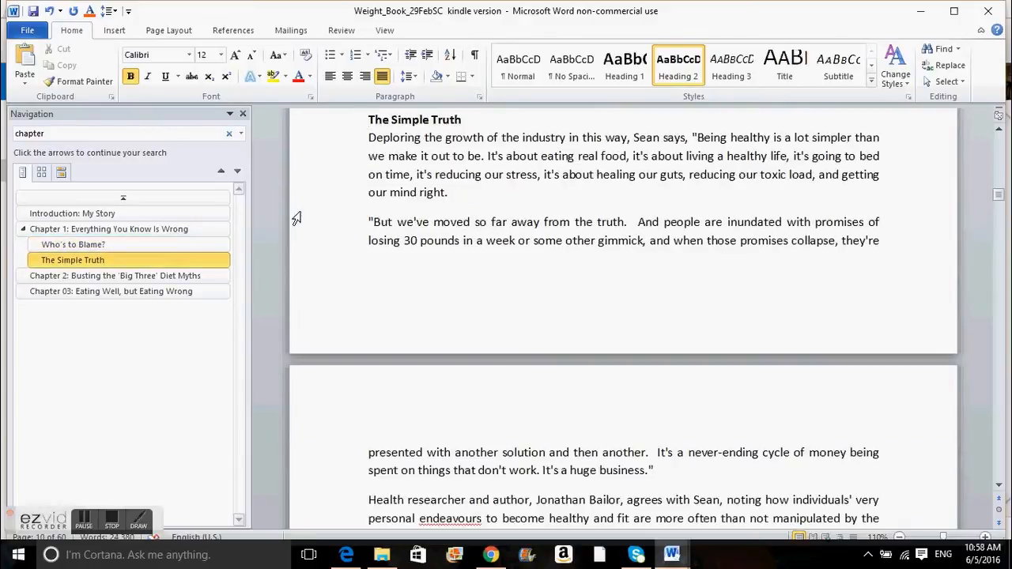
# Step: Find the subheading "Less Fats, More Carbs" further down in Chapter 1 and apply the Heading 2 style to it
pyautogui.press('Down')
pyautogui.press('Down')
pyautogui.press('Down')
pyautogui.press('Down')
pyautogui.press('Down')
pyautogui.press('Down')
pyautogui.press('Down')
pyautogui.press('Down')
pyautogui.press('Down')
pyautogui.press('Down')
pyautogui.press('Down')
pyautogui.press('Down')
pyautogui.press('Down')
pyautogui.press('Down')
pyautogui.press('Down')
pyautogui.press('Down')
pyautogui.press('Down')
pyautogui.press('Down')
pyautogui.press('Down')
pyautogui.press('Down')
pyautogui.press('Down')
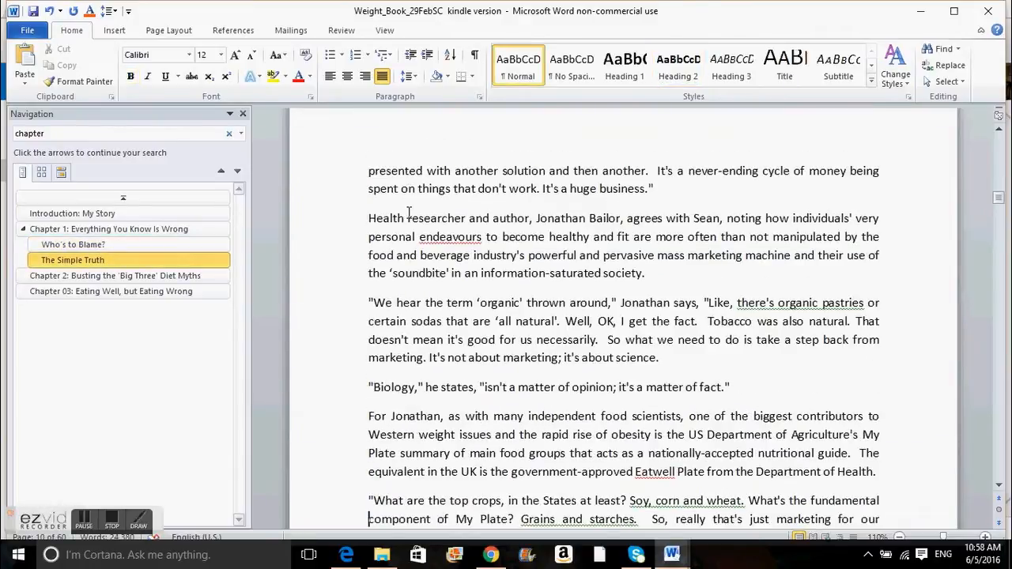
pyautogui.press('Down')
pyautogui.press('Down')
pyautogui.press('Down')
pyautogui.press('Down')
pyautogui.press('Down')
pyautogui.press('Down')
pyautogui.press('Down')
pyautogui.press('Down')
pyautogui.press('Down')
pyautogui.press('Down')
pyautogui.press('Down')
pyautogui.press('Down')
pyautogui.press('Down')
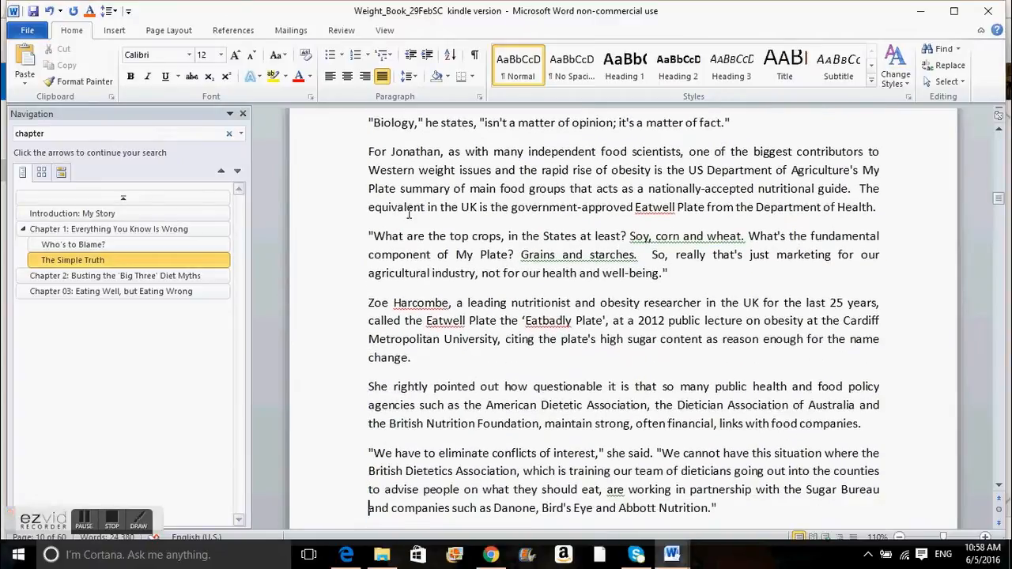
pyautogui.press('Down')
pyautogui.press('Down')
pyautogui.press('Down')
pyautogui.press('Down')
pyautogui.press('Down')
pyautogui.press('Down')
pyautogui.press('Down')
pyautogui.press('Down')
pyautogui.press('Down')
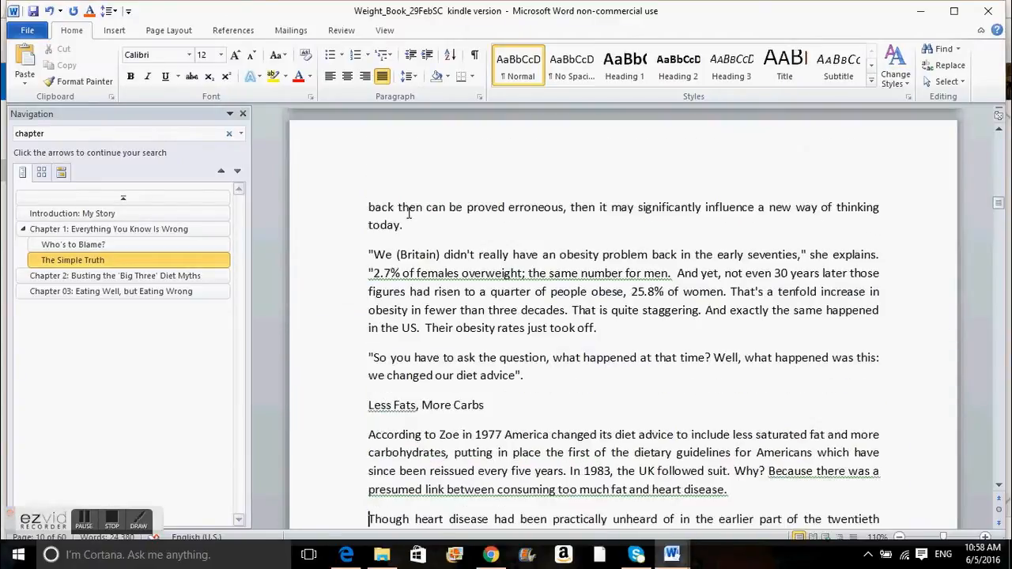
pyautogui.click(313, 384)
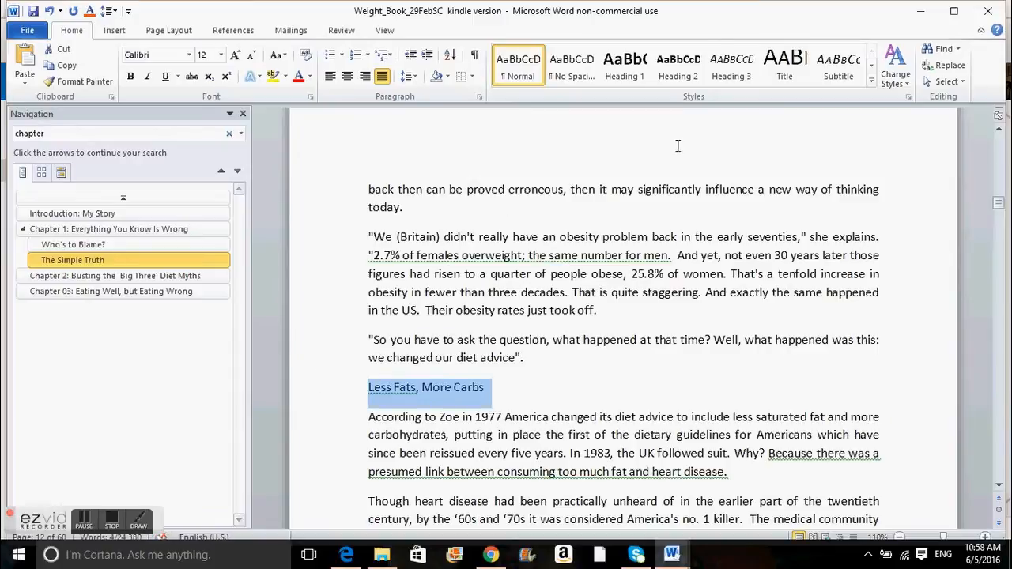
pyautogui.click(678, 67)
pyautogui.click(518, 424)
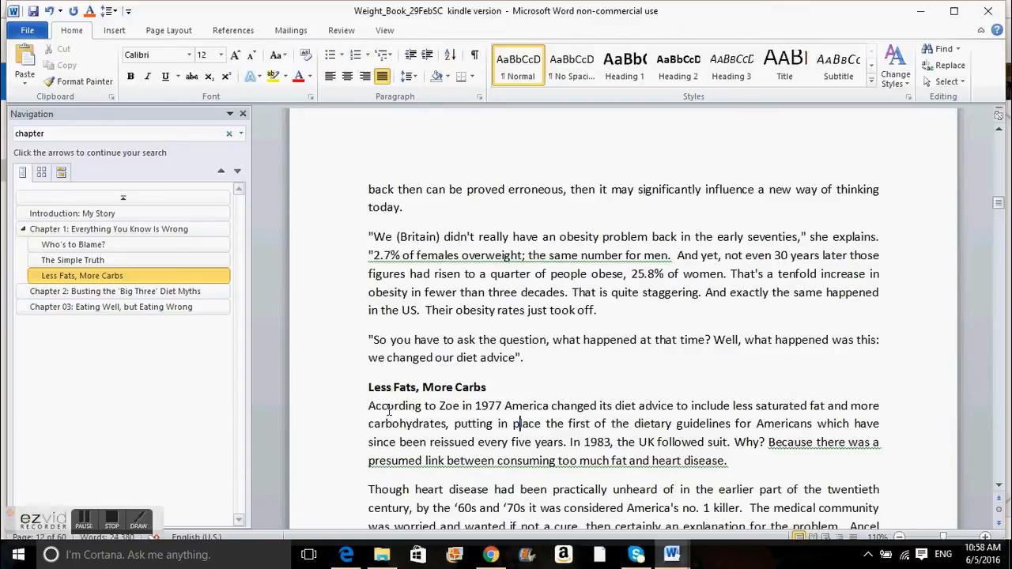
# Step: Find the subheading "Fat Can't Make Us Fat" further down in Chapter 1 and apply the Heading 3 style to it
pyautogui.click(469, 387)
pyautogui.press('Down')
pyautogui.press('Down')
pyautogui.press('Down')
pyautogui.press('Down')
pyautogui.press('Down')
pyautogui.press('Down')
pyautogui.press('Down')
pyautogui.press('Down')
pyautogui.press('Down')
pyautogui.press('Down')
pyautogui.press('Down')
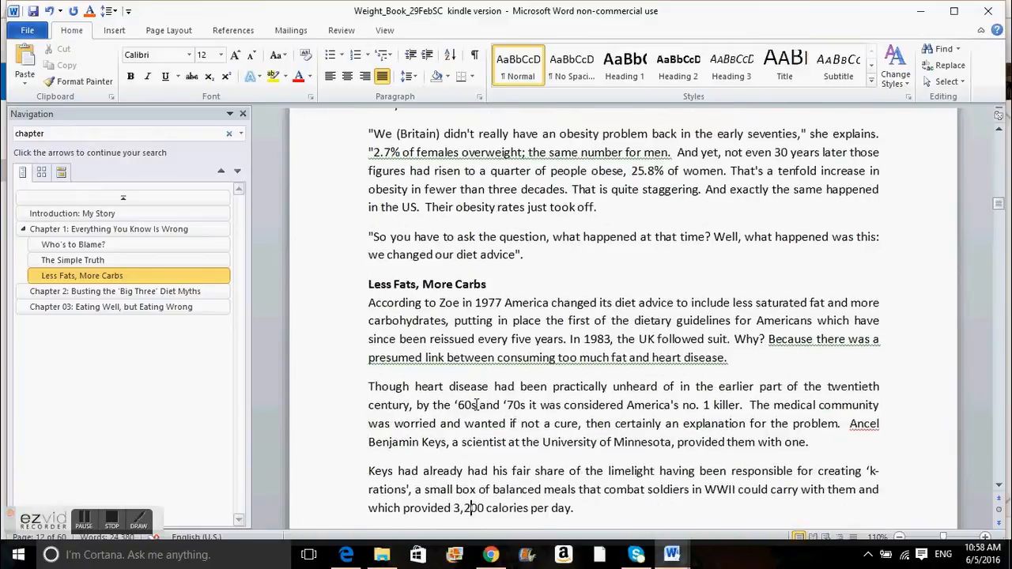
pyautogui.press('Down')
pyautogui.press('Down')
pyautogui.press('Down')
pyautogui.press('Down')
pyautogui.press('Down')
pyautogui.press('Down')
pyautogui.press('Down')
pyautogui.press('Down')
pyautogui.press('Down')
pyautogui.press('Down')
pyautogui.press('Down')
pyautogui.press('Down')
pyautogui.press('Down')
pyautogui.press('Down')
pyautogui.press('Down')
pyautogui.press('Down')
pyautogui.press('Down')
pyautogui.press('Down')
pyautogui.press('Down')
pyautogui.press('Down')
pyautogui.press('Down')
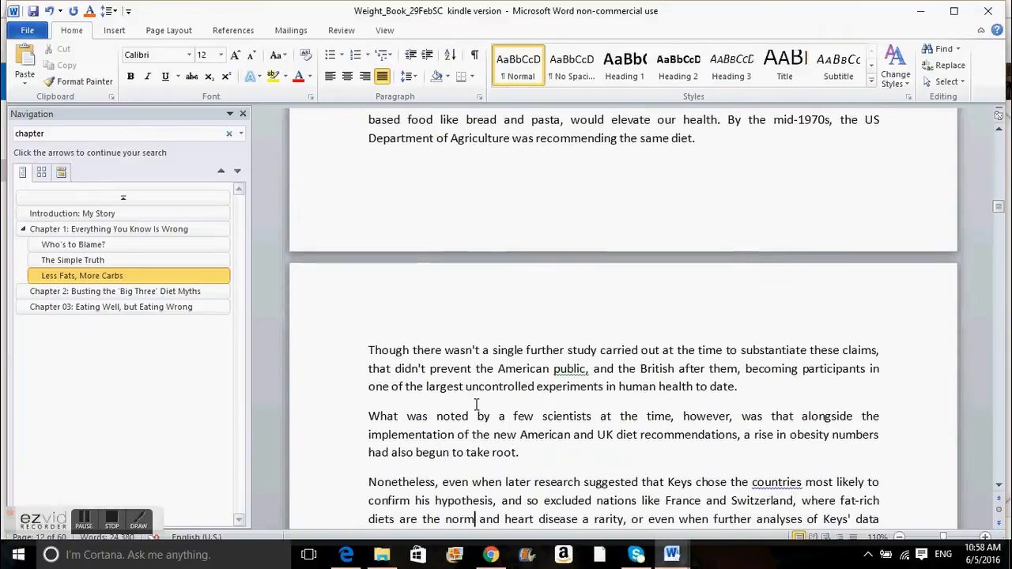
pyautogui.press('Down')
pyautogui.press('Down')
pyautogui.press('Down')
pyautogui.press('Down')
pyautogui.press('Down')
pyautogui.press('Down')
pyautogui.press('Down')
pyautogui.press('Down')
pyautogui.press('Down')
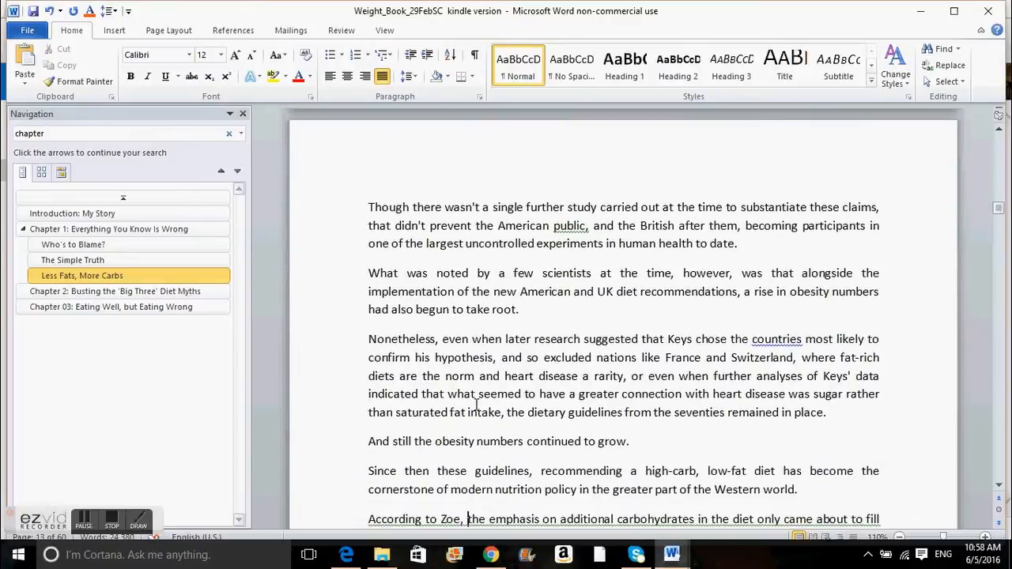
pyautogui.press('Down')
pyautogui.press('Down')
pyautogui.press('Down')
pyautogui.press('Down')
pyautogui.press('Down')
pyautogui.press('Down')
pyautogui.press('Down')
pyautogui.press('Down')
pyautogui.press('Down')
pyautogui.press('Down')
pyautogui.press('Down')
pyautogui.press('Down')
pyautogui.press('Down')
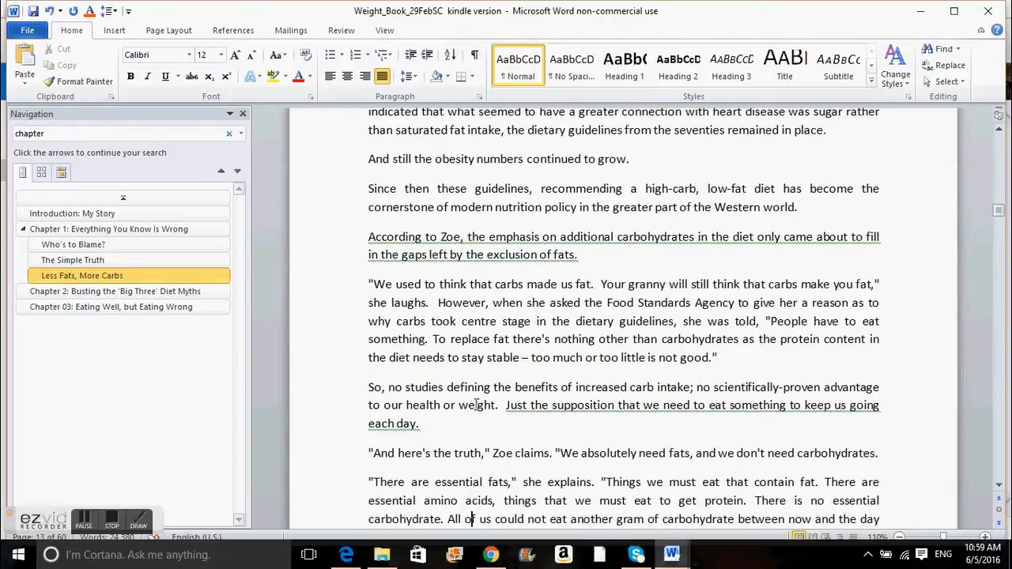
pyautogui.press('Down')
pyautogui.press('Down')
pyautogui.press('Down')
pyautogui.press('Down')
pyautogui.press('Down')
pyautogui.press('Down')
pyautogui.press('Down')
pyautogui.press('Down')
pyautogui.press('Down')
pyautogui.press('Down')
pyautogui.press('Down')
pyautogui.press('Down')
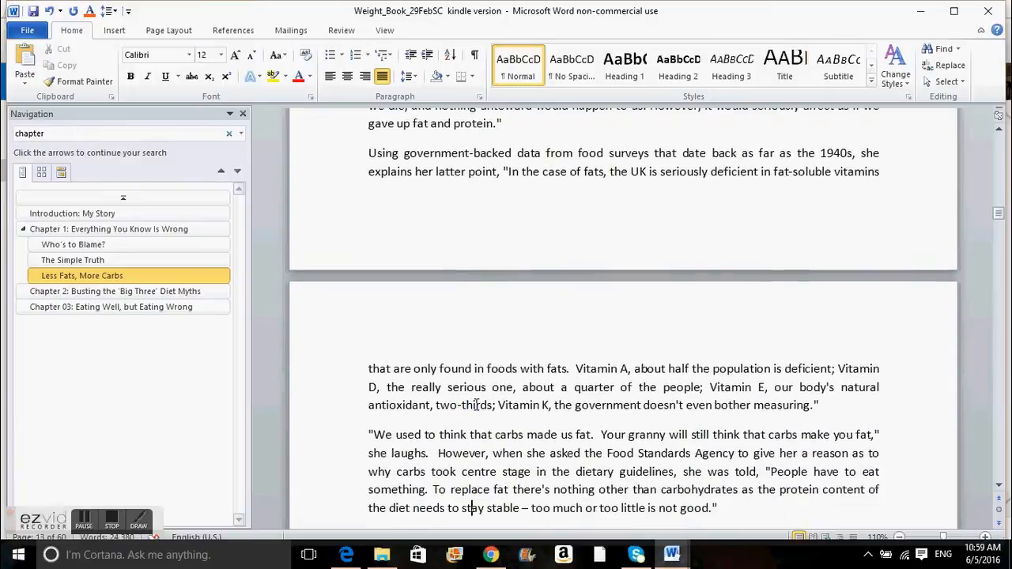
pyautogui.press('Down')
pyautogui.press('Down')
pyautogui.press('Down')
pyautogui.press('Down')
pyautogui.press('Down')
pyautogui.press('Down')
pyautogui.press('Down')
pyautogui.press('Down')
pyautogui.press('Down')
pyautogui.press('Down')
pyautogui.press('Down')
pyautogui.press('Down')
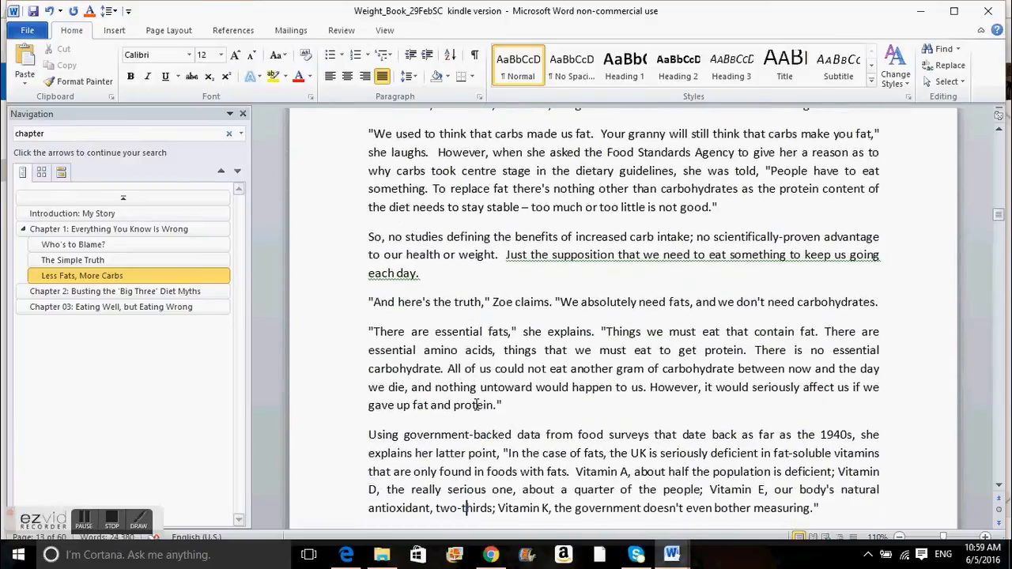
pyautogui.scroll(-3, 475, 405)
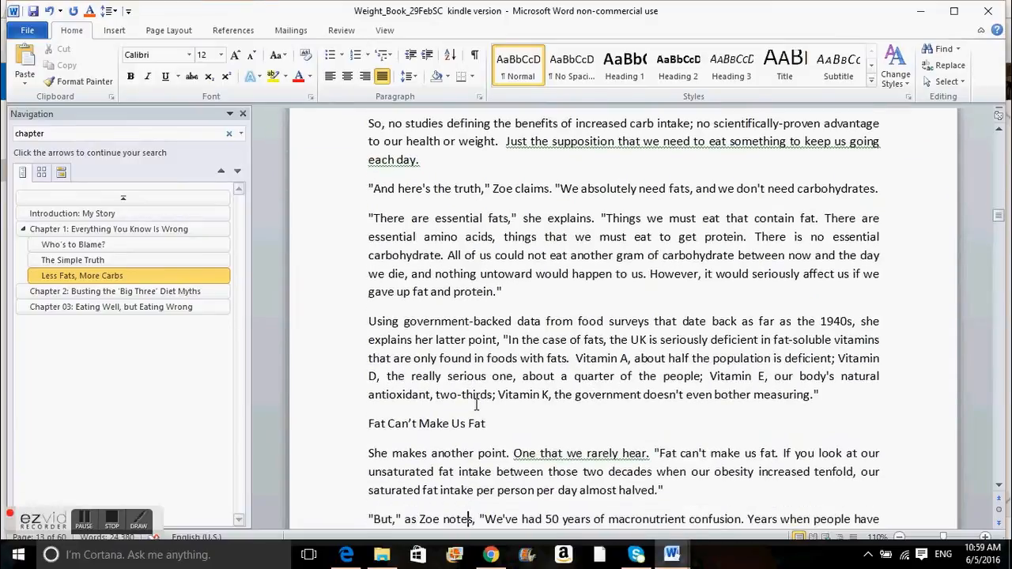
pyautogui.click(312, 427)
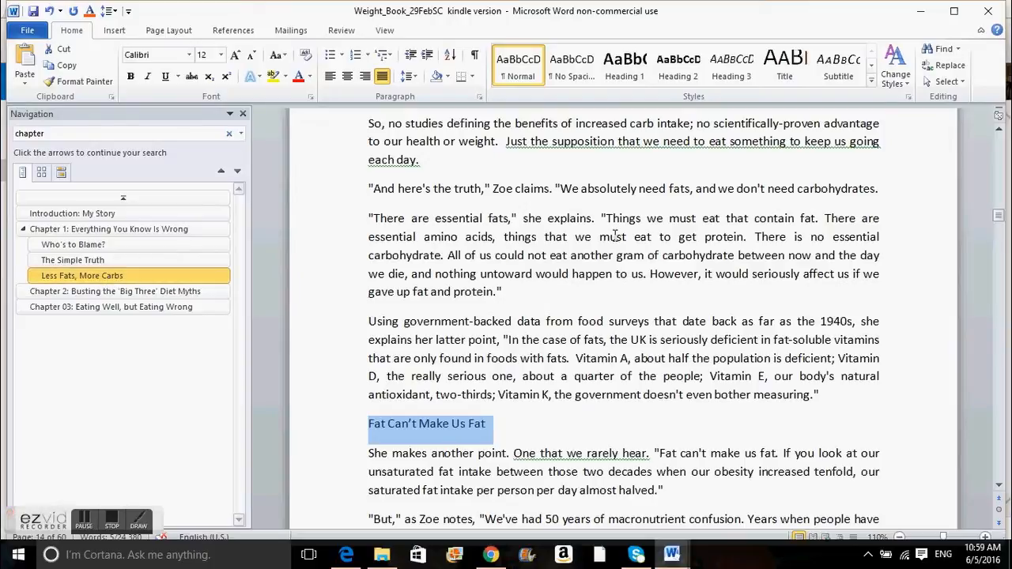
pyautogui.click(733, 76)
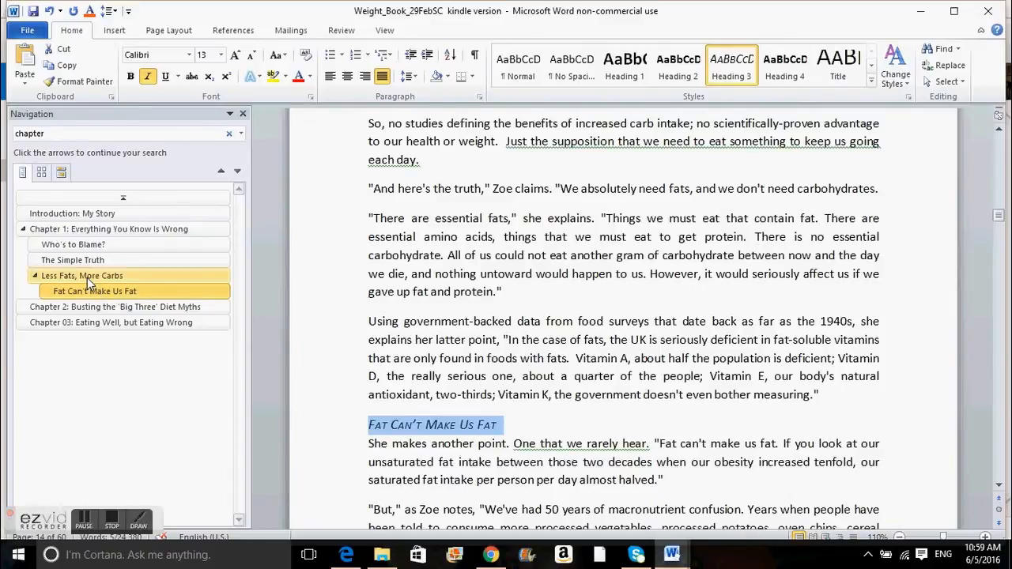
pyautogui.click(418, 462)
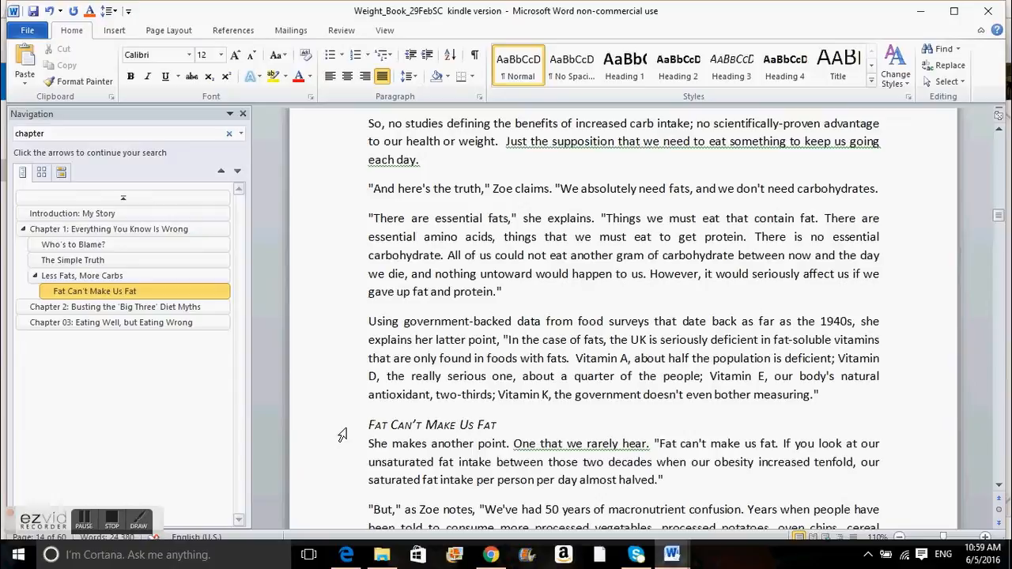
# Step: Review the Heading 3 style's settings and update the style to match the selected "Fat Can't Make Us Fat" subheading
pyautogui.click(342, 431)
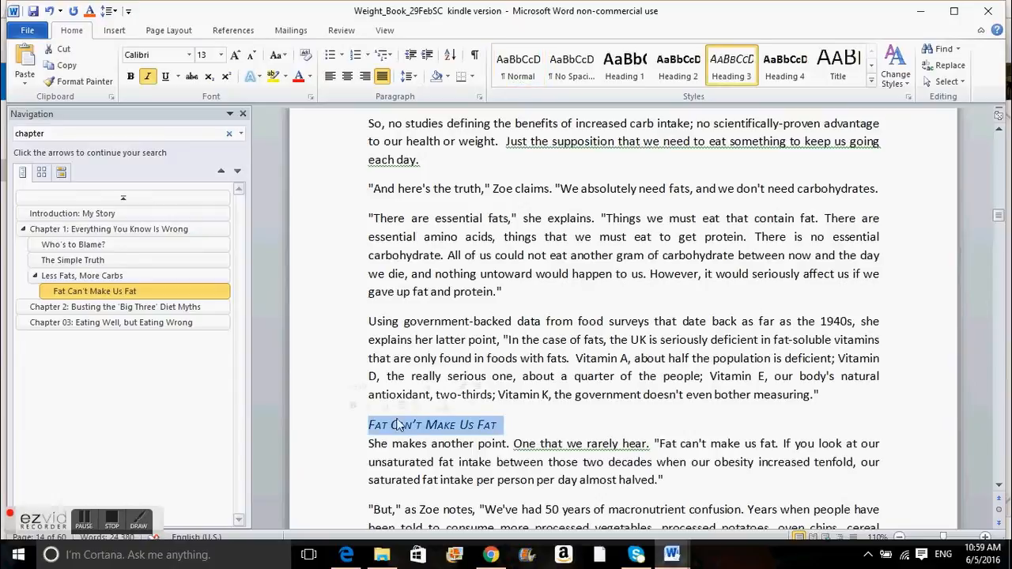
pyautogui.rightClick(729, 70)
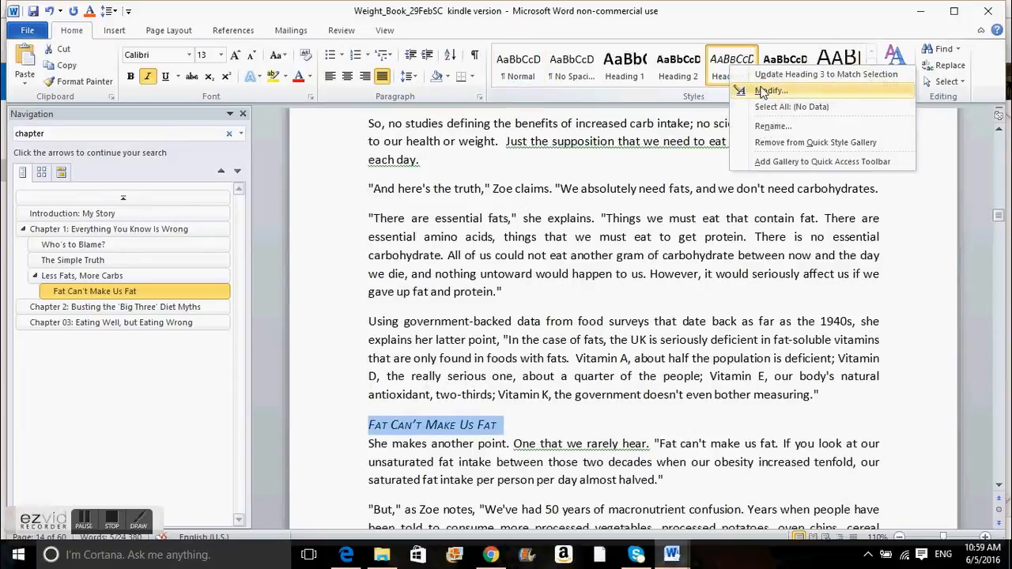
pyautogui.click(764, 91)
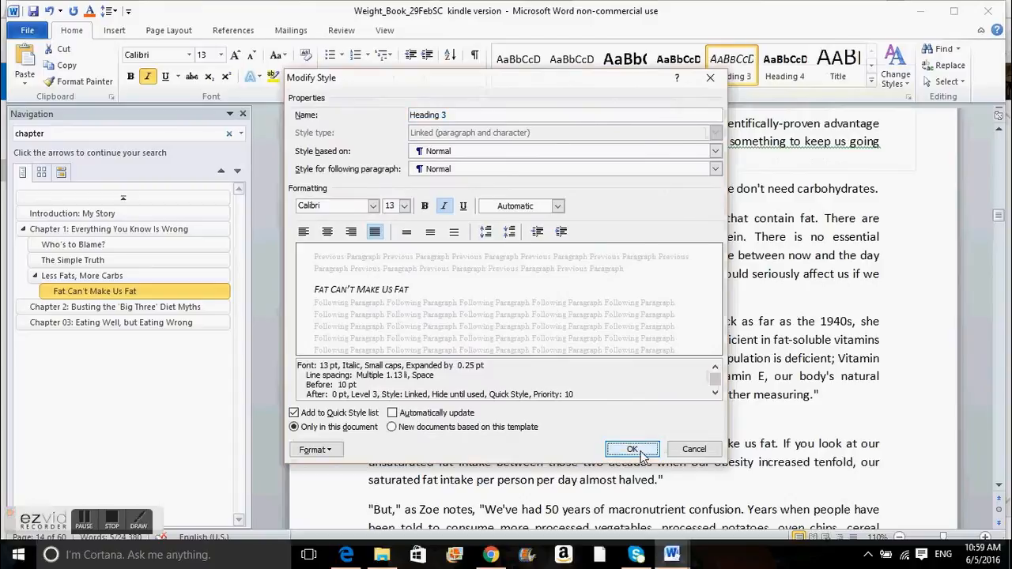
pyautogui.click(632, 449)
pyautogui.rightClick(732, 80)
pyautogui.click(771, 85)
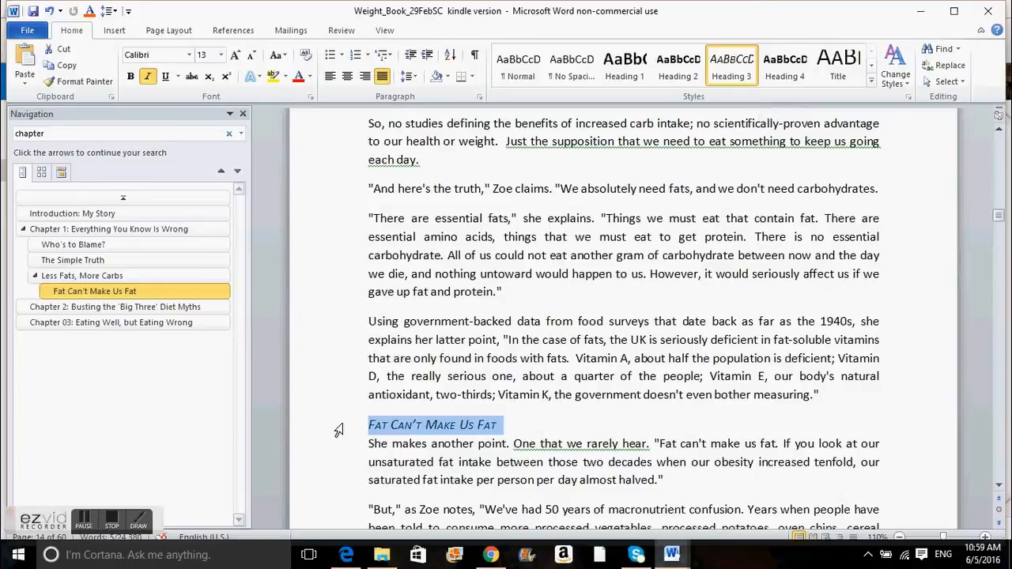
pyautogui.click(451, 466)
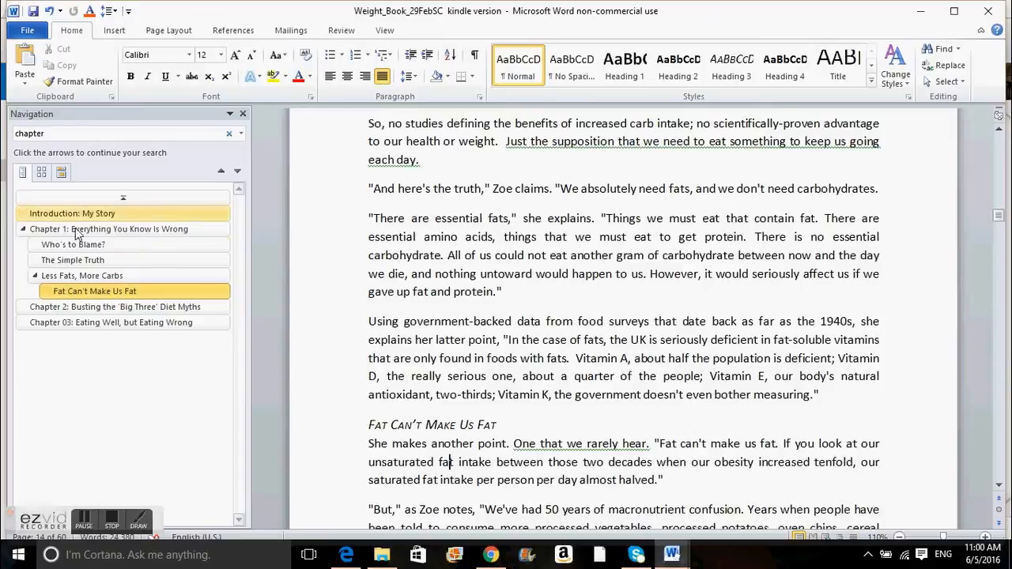
# Step: Check the Chapter 1 navigation by jumping to its title, "Who's to Blame?", "The Simple Truth" and "Less Fats, More Carbs"
pyautogui.click(132, 228)
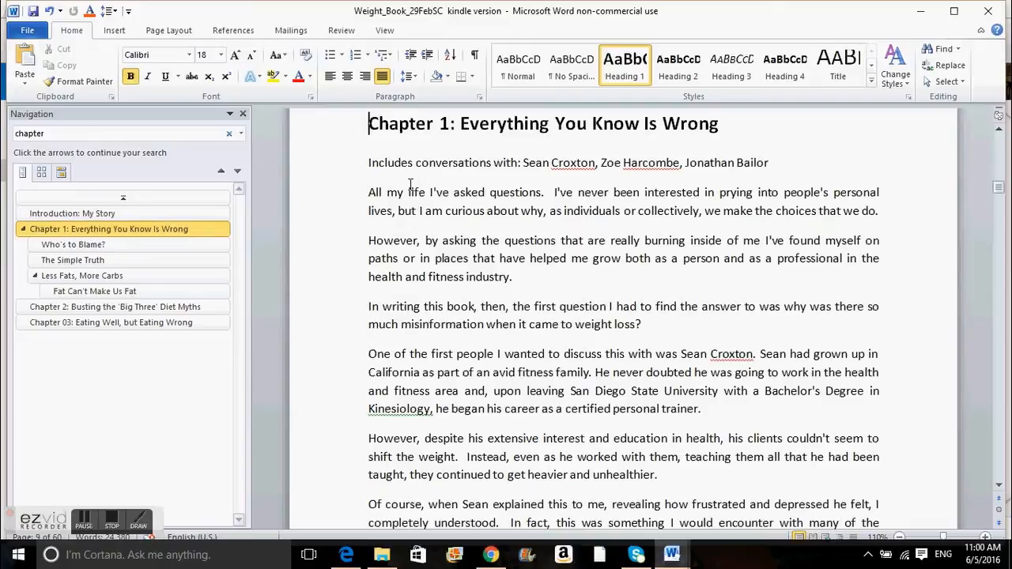
pyautogui.click(148, 247)
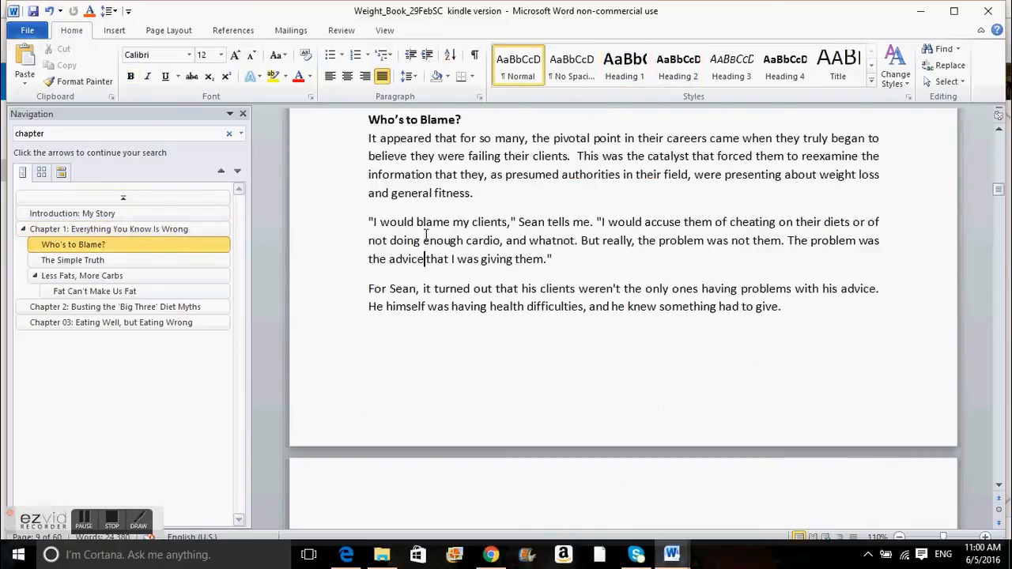
pyautogui.scroll(-8, 426, 235)
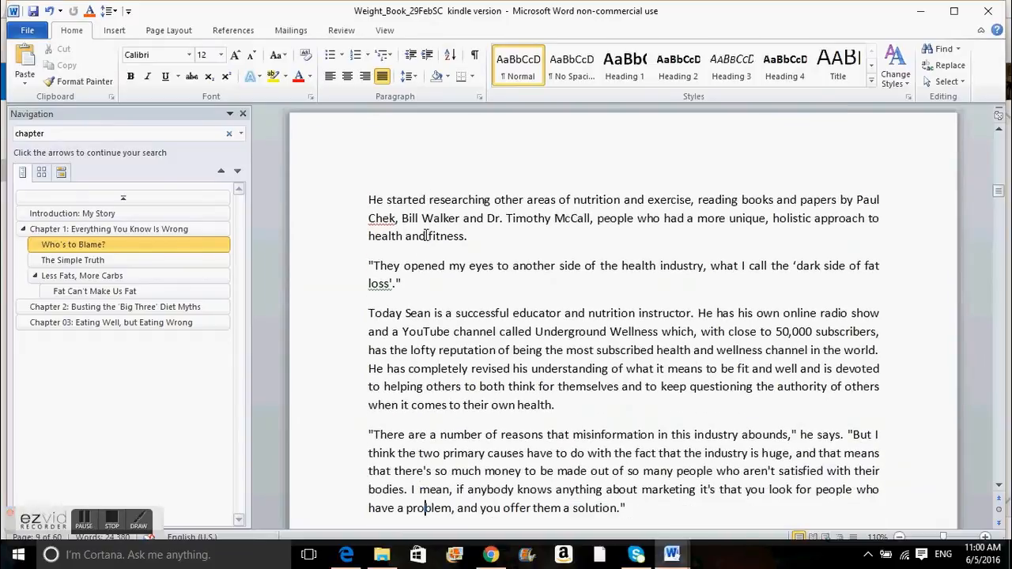
pyautogui.click(125, 262)
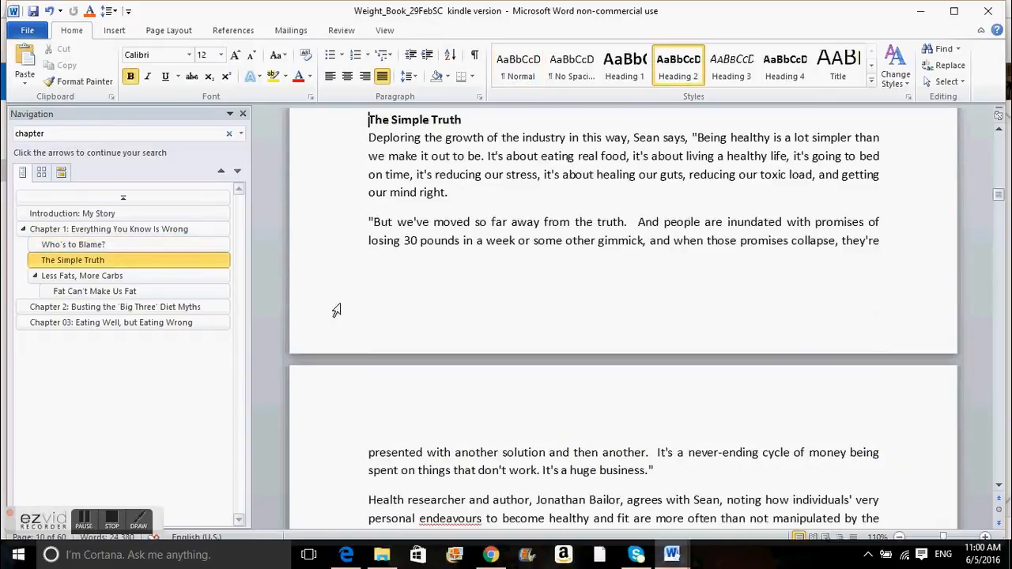
pyautogui.click(689, 474)
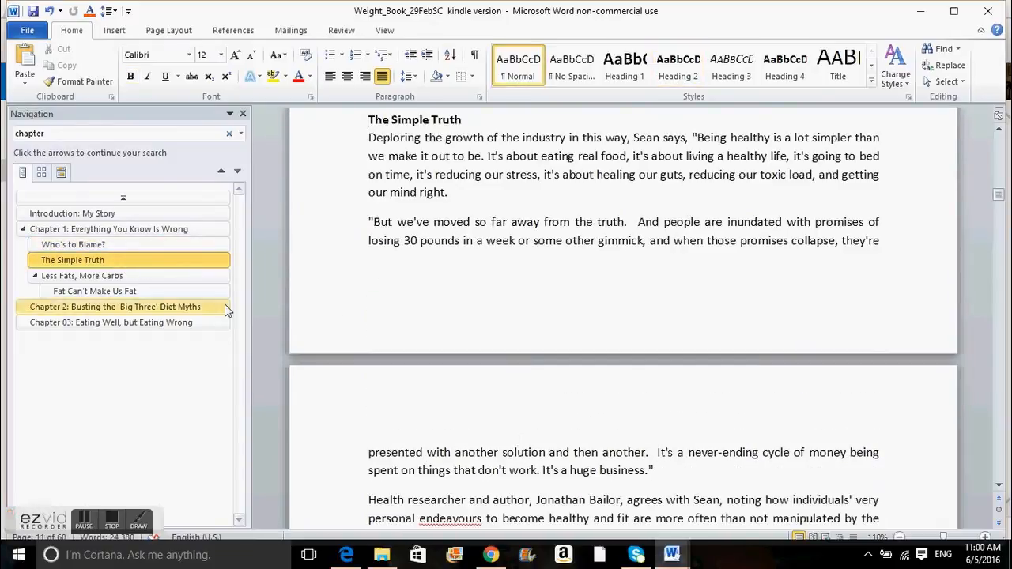
pyautogui.click(139, 279)
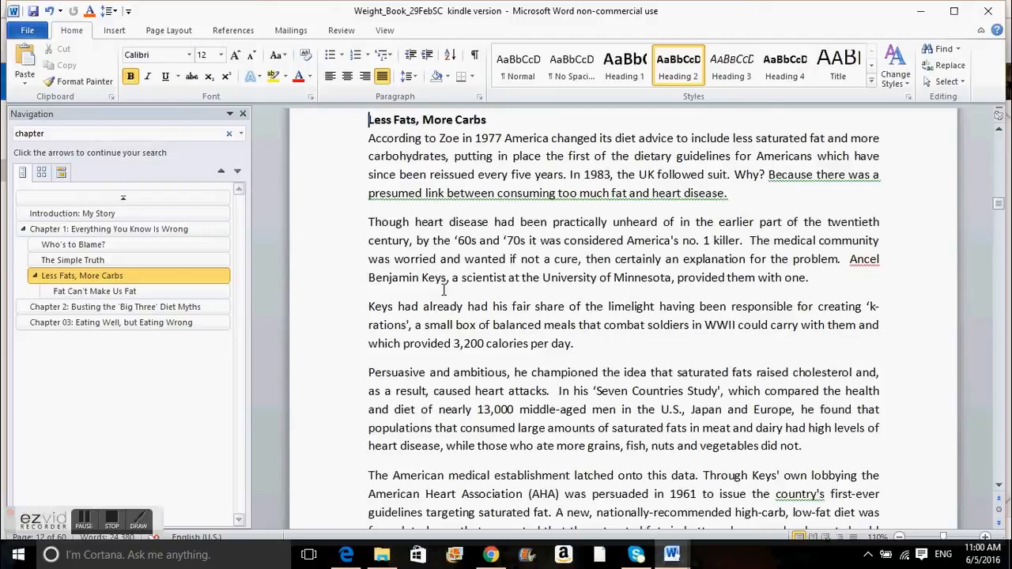
# Step: Jump to the Chapter 2 and Chapter 03 headings to check that their navigation entries lead to the chapter titles
pyautogui.click(209, 308)
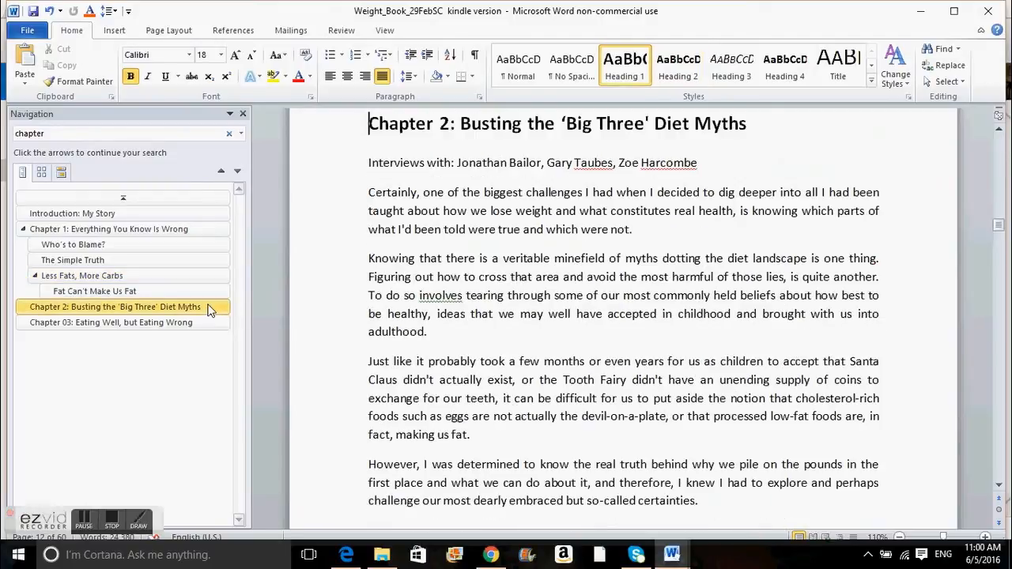
pyautogui.click(151, 326)
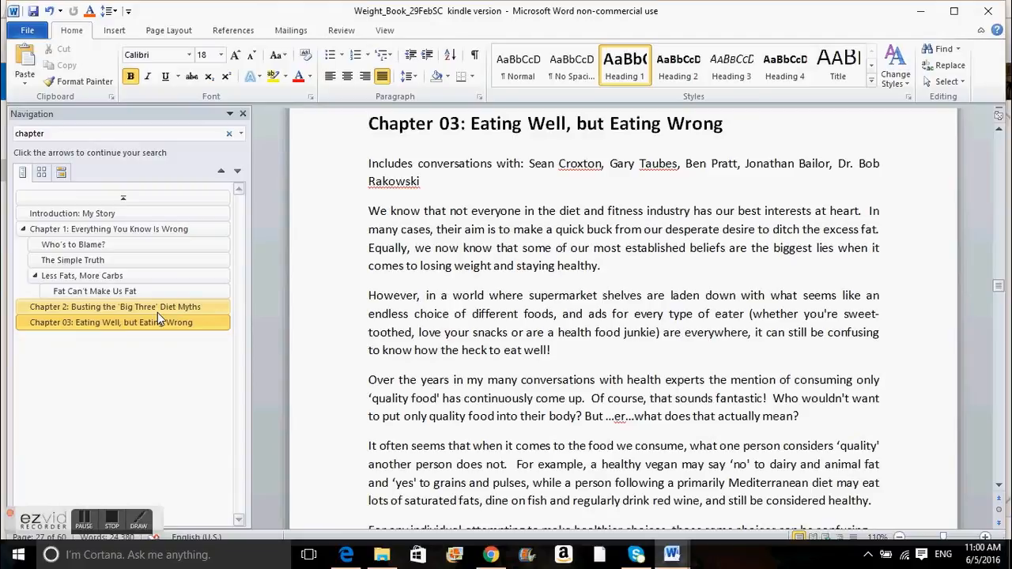
pyautogui.click(433, 265)
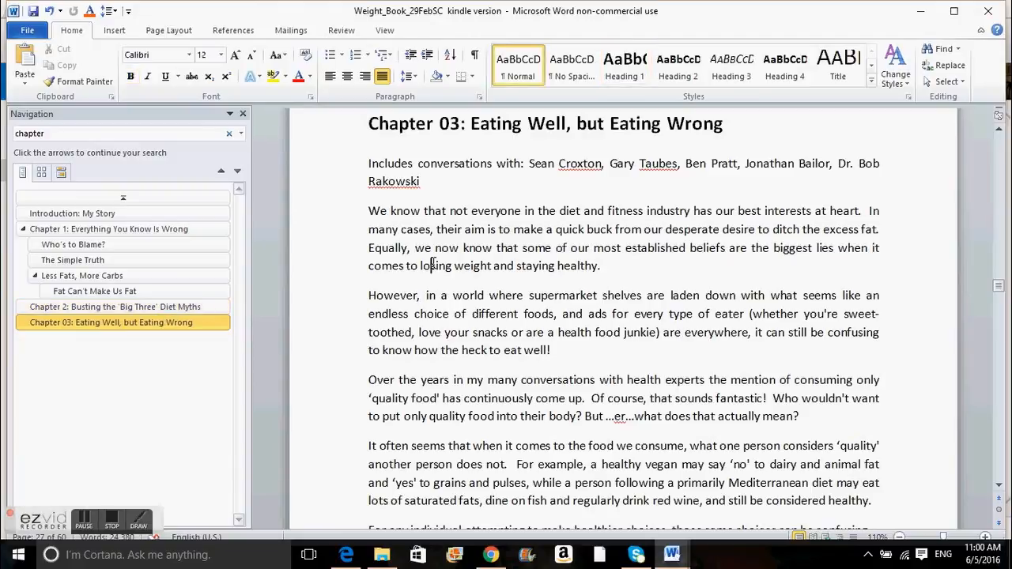